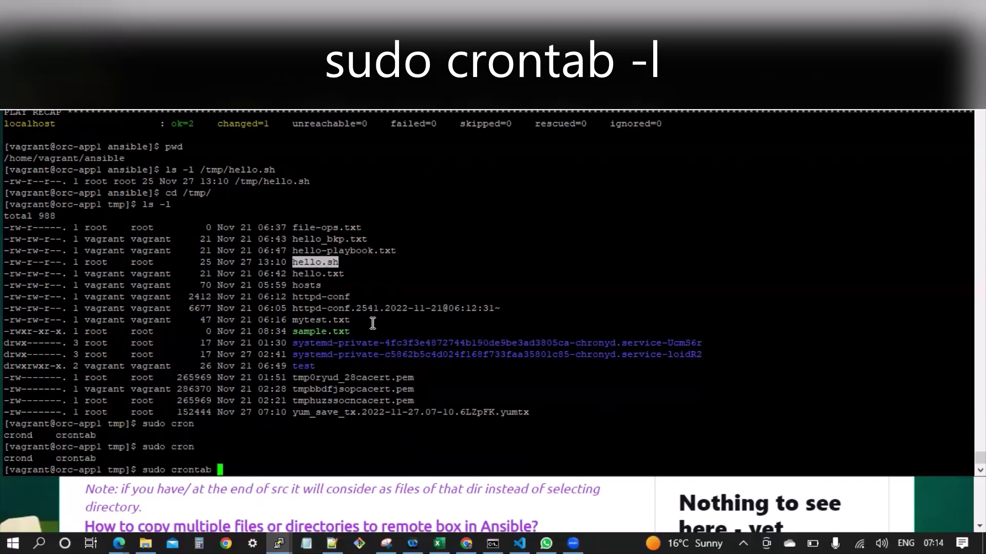
{"action": "type", "text": "-h"}
{"action": "type", "text": "elo"}
Run 'sudo crontab -l', which reports no crontab for root, then clear the recalled command
{"action": "key", "text": "BackSpace"}
{"action": "type", "text": "p"}
{"action": "key", "text": "BackSpace"}
{"action": "key", "text": "BackSpace"}
{"action": "key", "text": "BackSpace"}
{"action": "key", "text": "BackSpace"}
{"action": "type", "text": "l"}
{"action": "key", "text": "Return"}
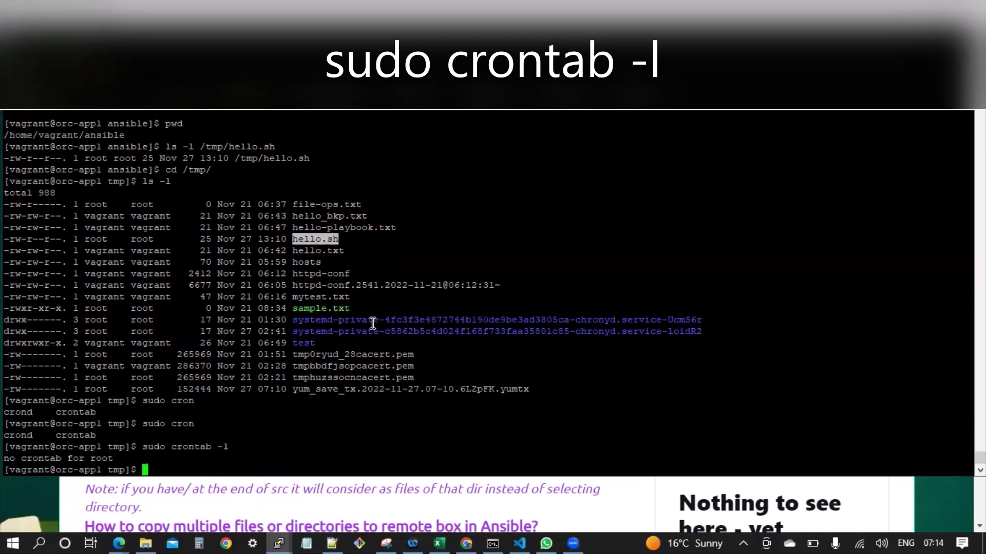
{"action": "key", "text": "Up"}
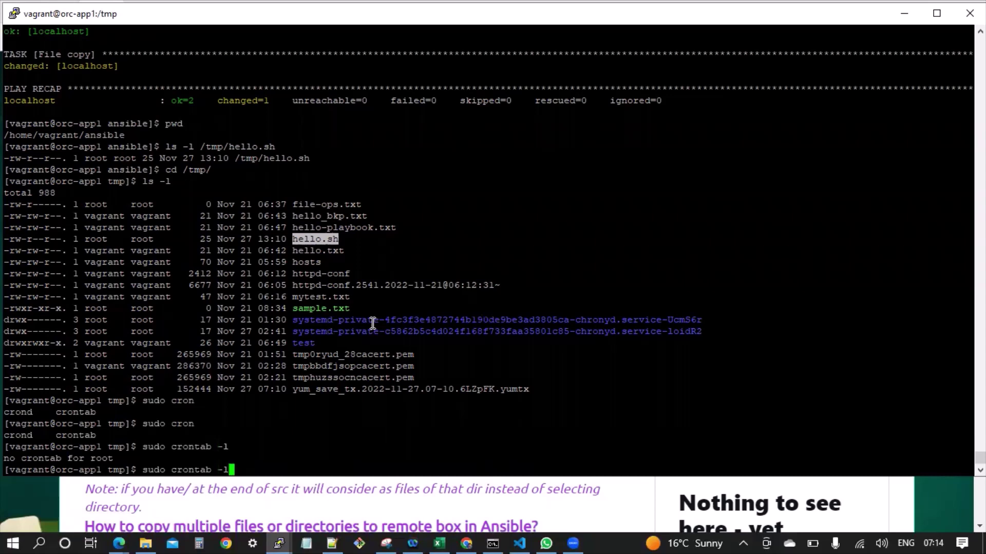
{"action": "key", "text": "Down"}
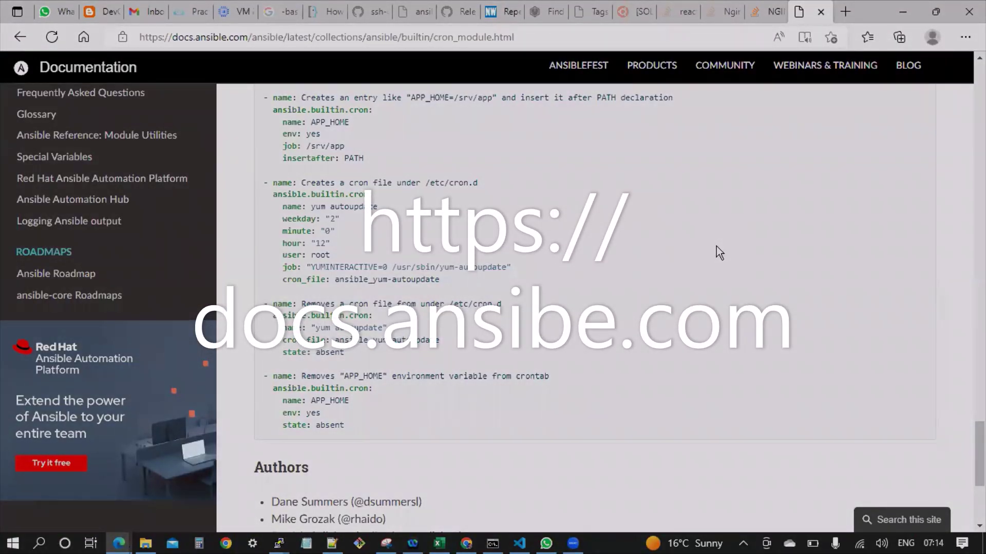
{"action": "scroll", "coordinate": [717, 246], "scroll_direction": "up", "scroll_amount": 2}
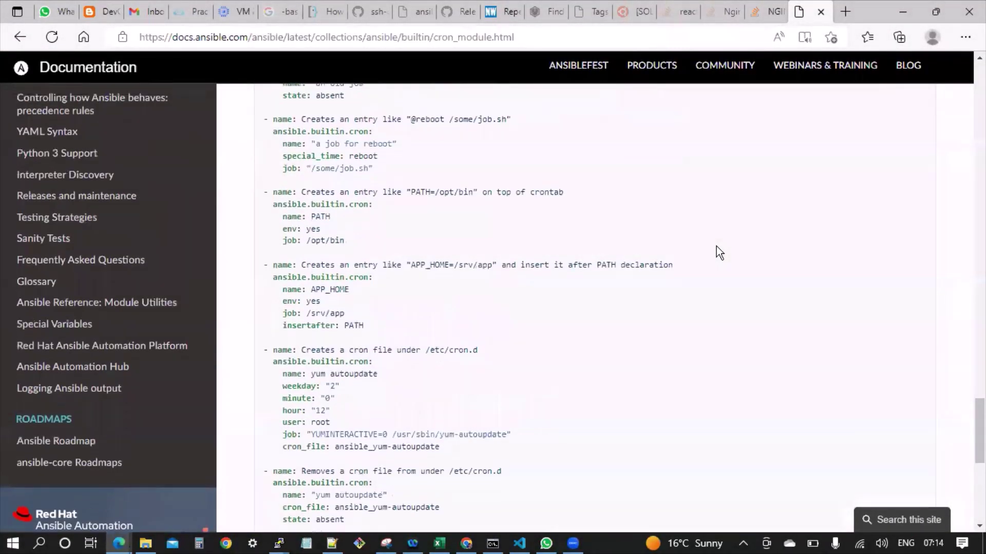
{"action": "scroll", "coordinate": [716, 247], "scroll_direction": "up", "scroll_amount": 1}
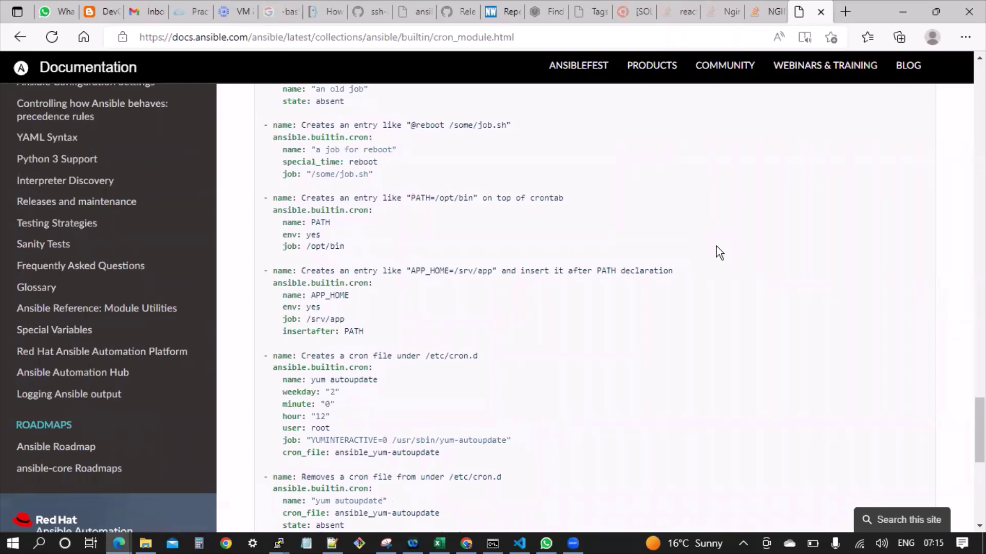
{"action": "scroll", "coordinate": [717, 252], "scroll_direction": "up", "scroll_amount": 2}
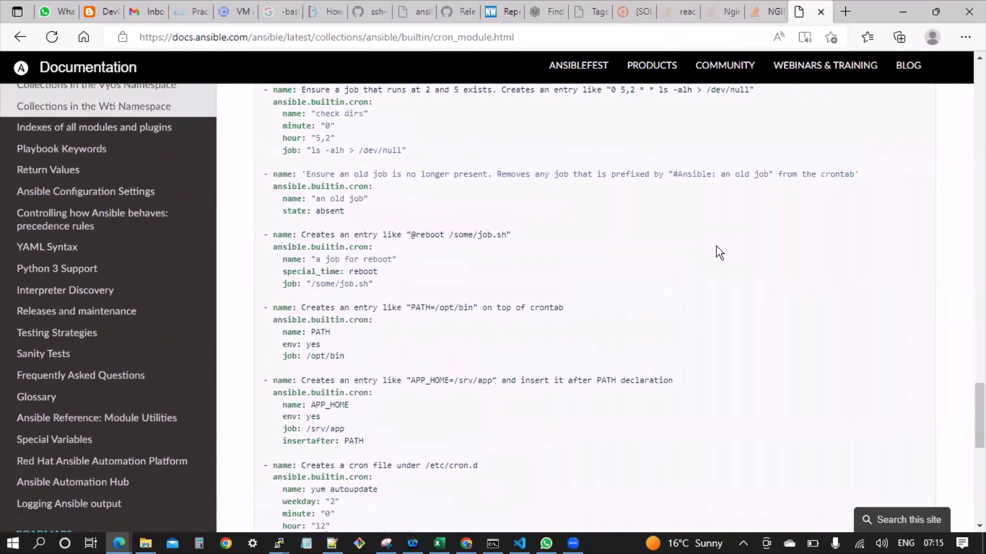
{"action": "scroll", "coordinate": [716, 253], "scroll_direction": "up", "scroll_amount": 3}
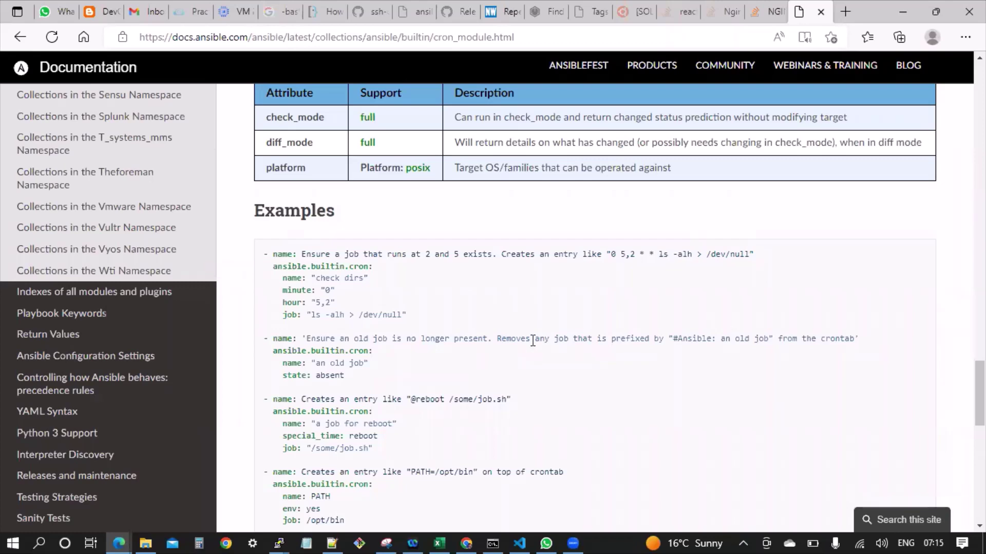
{"action": "scroll", "coordinate": [531, 341], "scroll_direction": "up", "scroll_amount": 1}
{"action": "scroll", "coordinate": [532, 347], "scroll_direction": "up", "scroll_amount": 4}
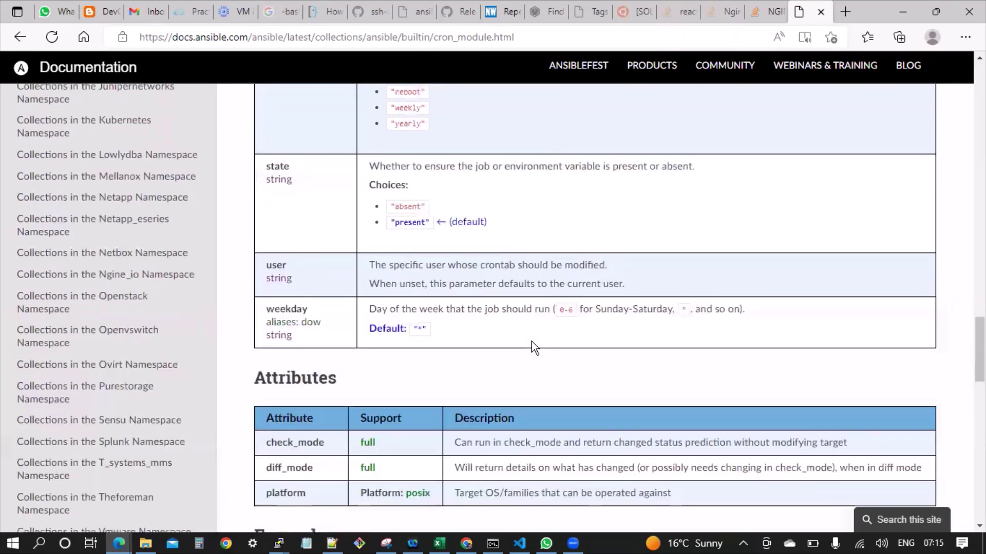
{"action": "scroll", "coordinate": [532, 347], "scroll_direction": "up", "scroll_amount": 2}
Search the cron module page for 'cron' and then 'schedule', and close the find bar
{"action": "key", "text": "ctrl+f"}
{"action": "type", "text": "cr"}
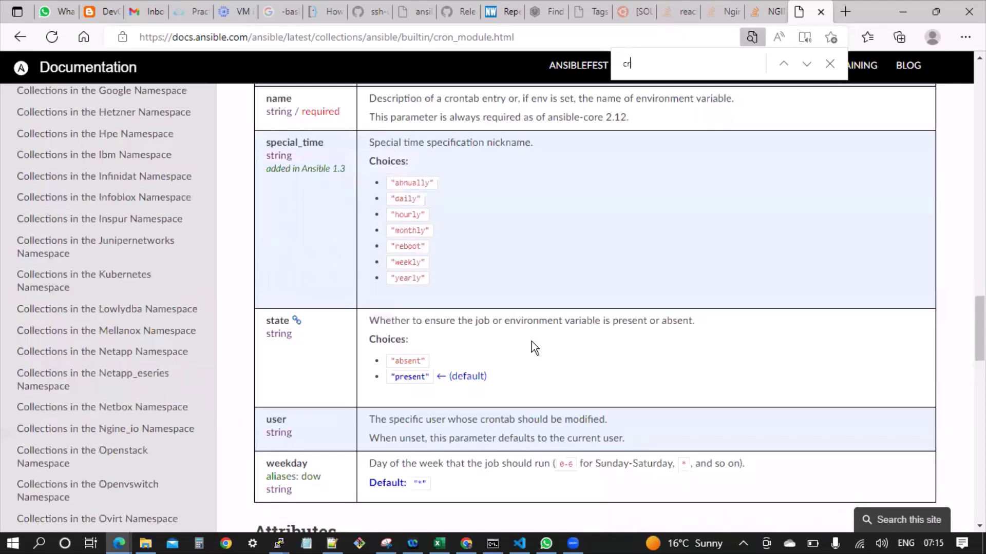
{"action": "type", "text": "on"}
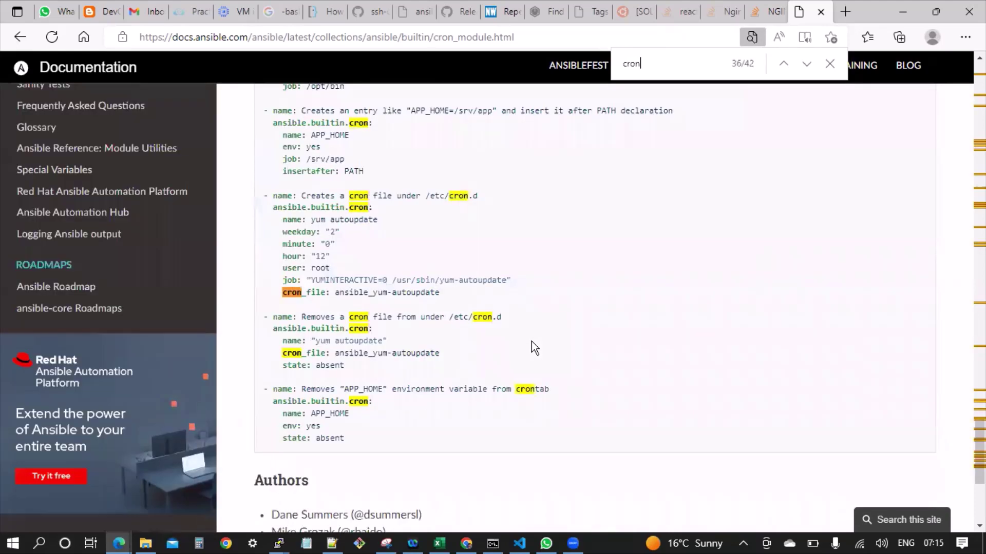
{"action": "key", "text": "BackSpace"}
{"action": "key", "text": "BackSpace"}
{"action": "key", "text": "BackSpace"}
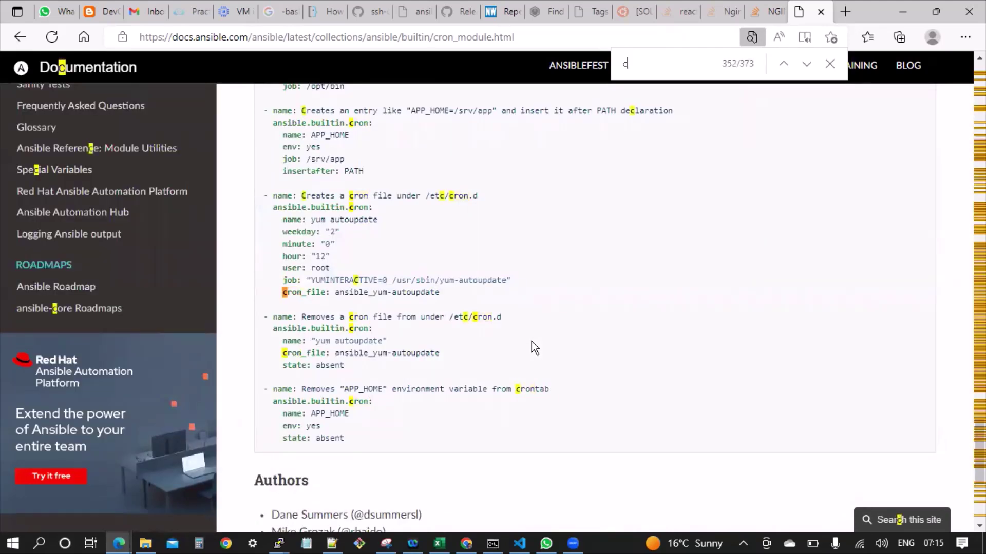
{"action": "key", "text": "BackSpace"}
{"action": "type", "text": "schedu"}
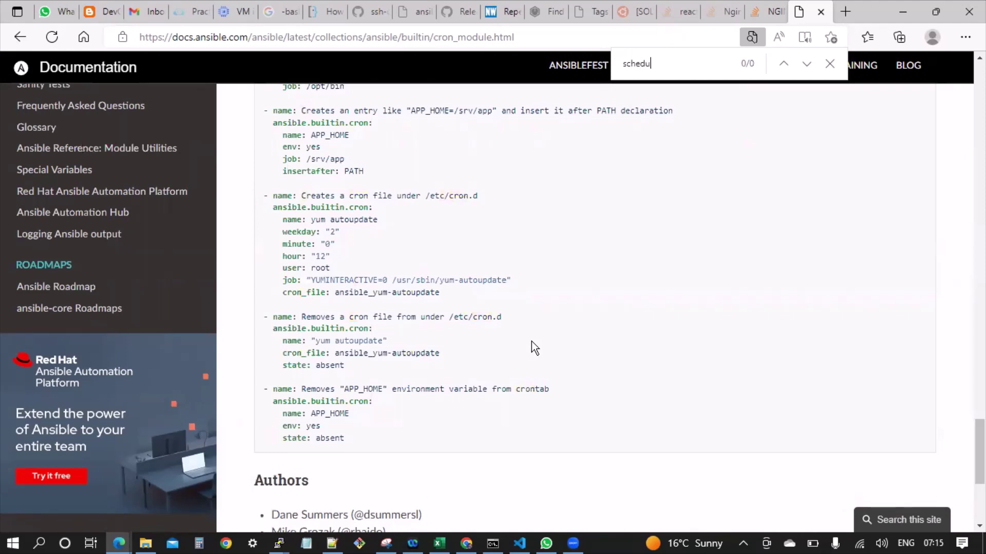
{"action": "type", "text": "le"}
{"action": "key", "text": "ctrl+BackSpace"}
{"action": "key", "text": "Escape"}
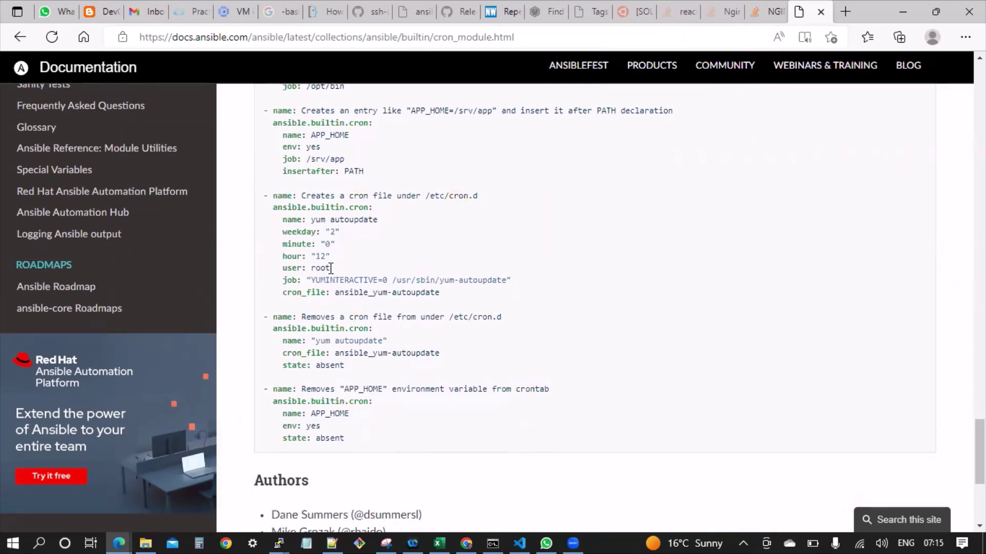
Highlight the example's 'user: root' line, then change into /home/vagrant/ansible in PuTTY
{"action": "left_click_drag", "start_coordinate": [331, 268], "coordinate": [280, 268]}
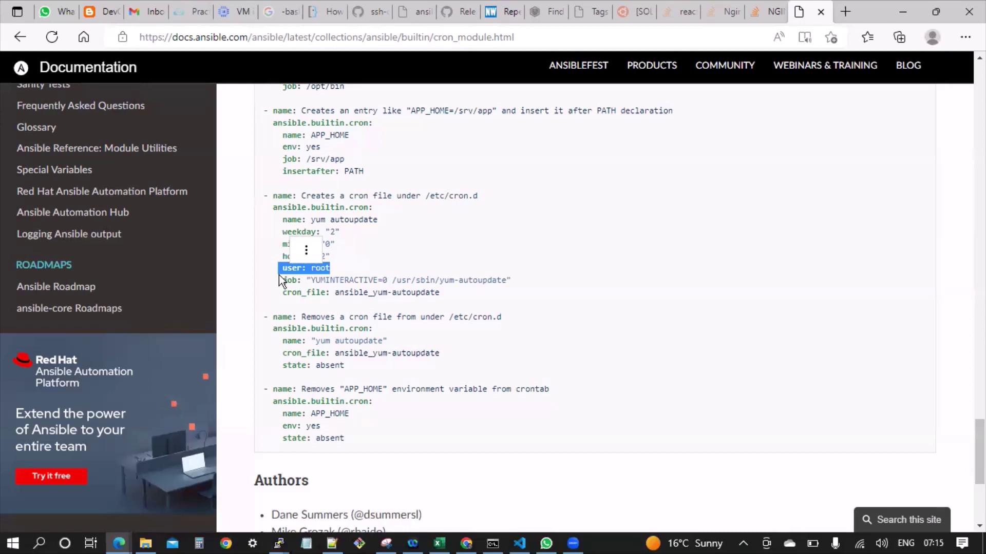
{"action": "left_click", "coordinate": [853, 316]}
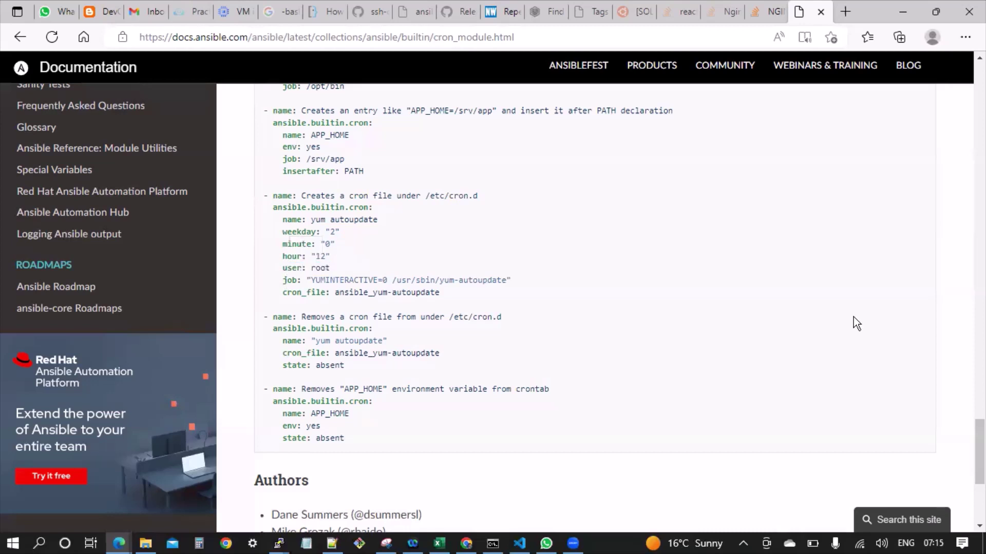
{"action": "scroll", "coordinate": [854, 317], "scroll_direction": "up", "scroll_amount": 1}
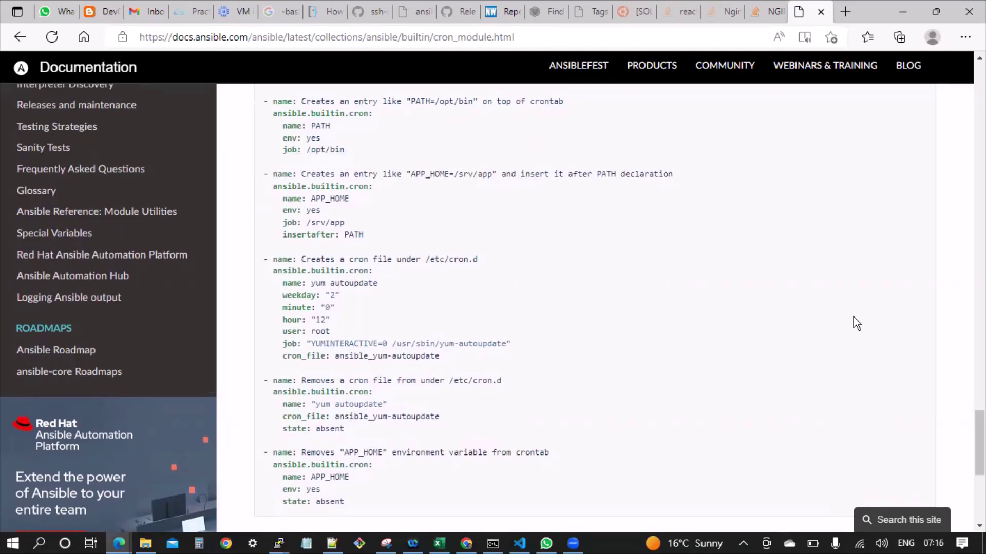
{"action": "scroll", "coordinate": [854, 317], "scroll_direction": "up", "scroll_amount": 2}
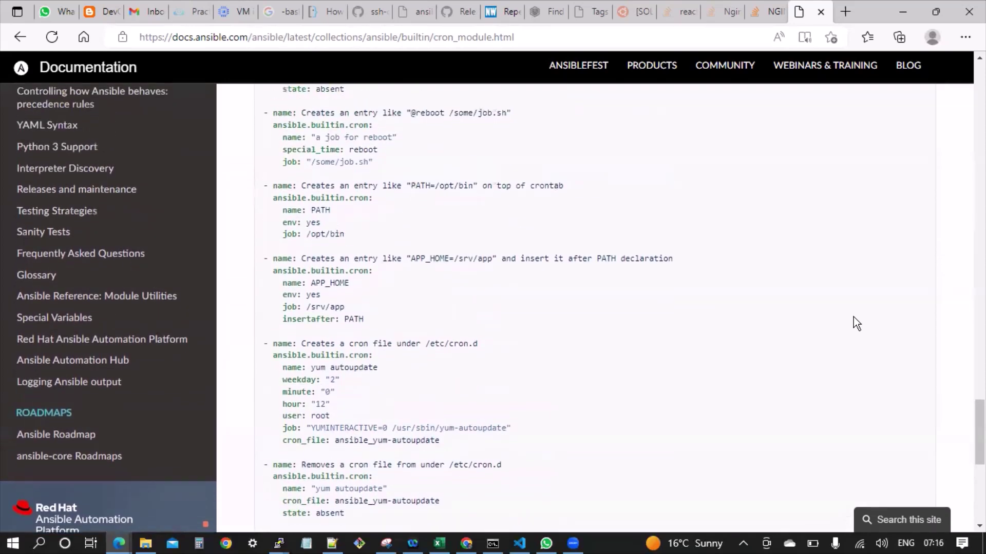
{"action": "scroll", "coordinate": [853, 317], "scroll_direction": "up", "scroll_amount": 2}
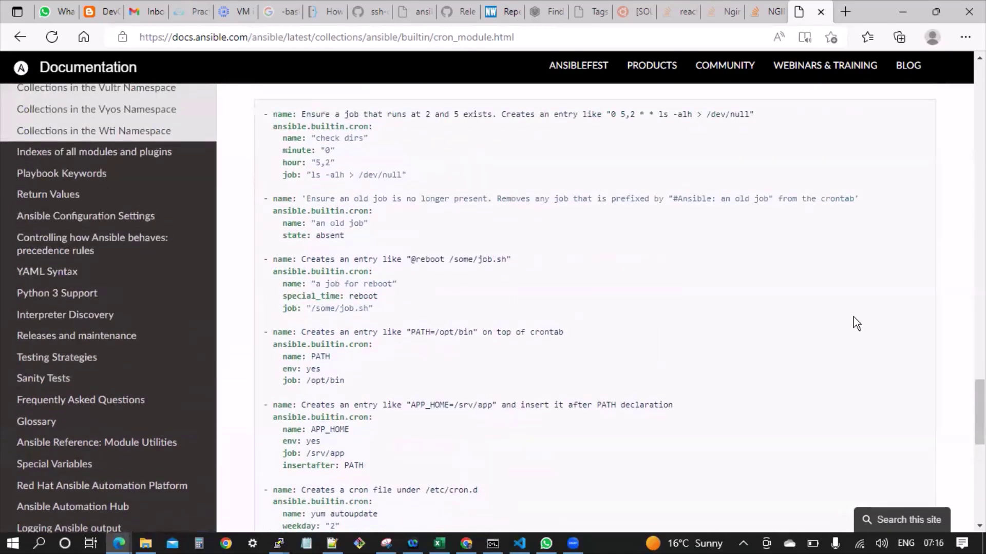
{"action": "scroll", "coordinate": [853, 317], "scroll_direction": "up", "scroll_amount": 1}
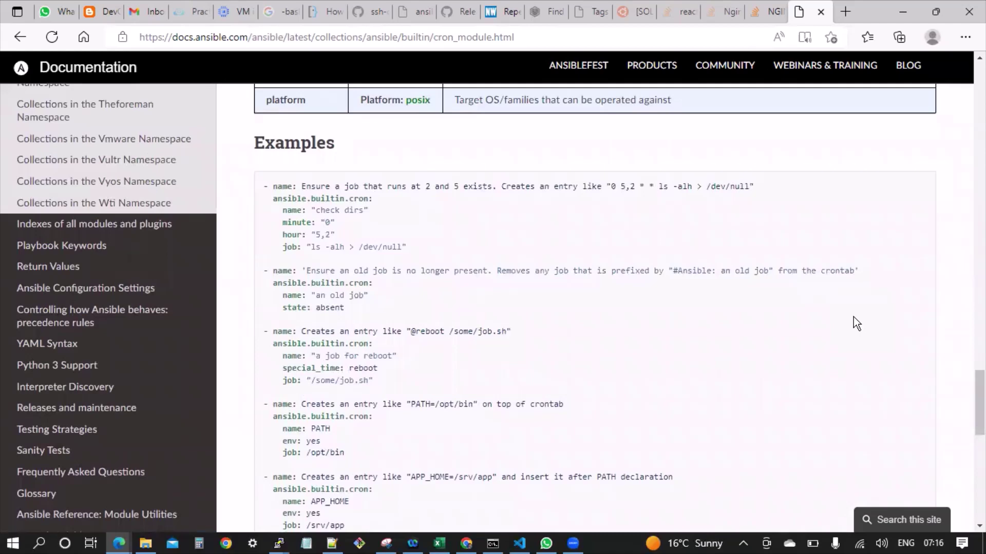
{"action": "scroll", "coordinate": [854, 323], "scroll_direction": "down", "scroll_amount": 1}
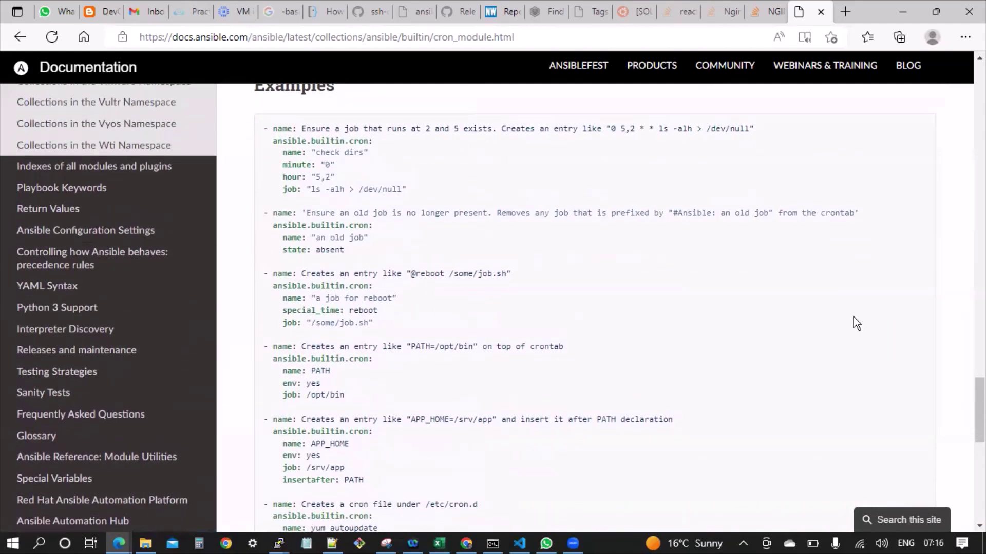
{"action": "scroll", "coordinate": [854, 322], "scroll_direction": "down", "scroll_amount": 2}
{"action": "scroll", "coordinate": [853, 323], "scroll_direction": "up", "scroll_amount": 1}
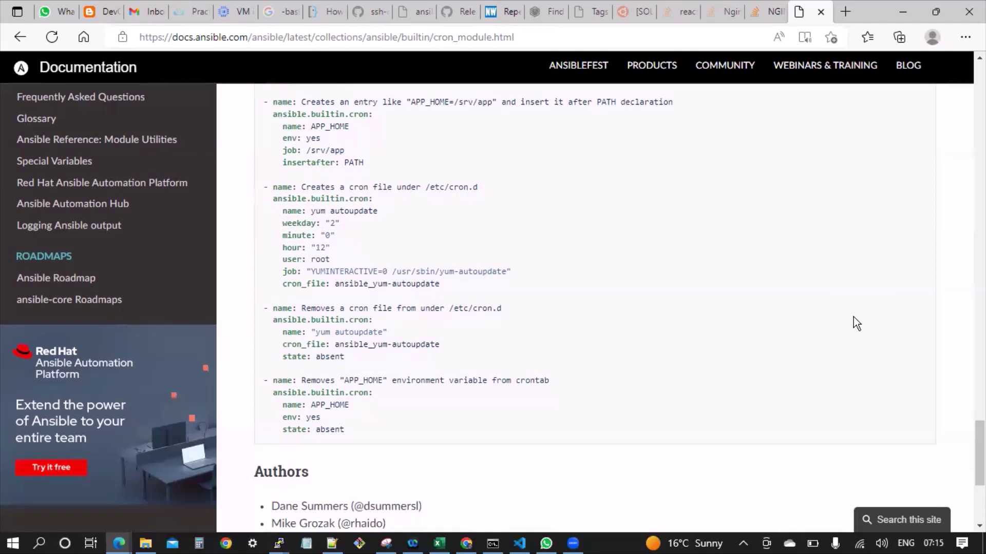
{"action": "scroll", "coordinate": [853, 324], "scroll_direction": "up", "scroll_amount": 1}
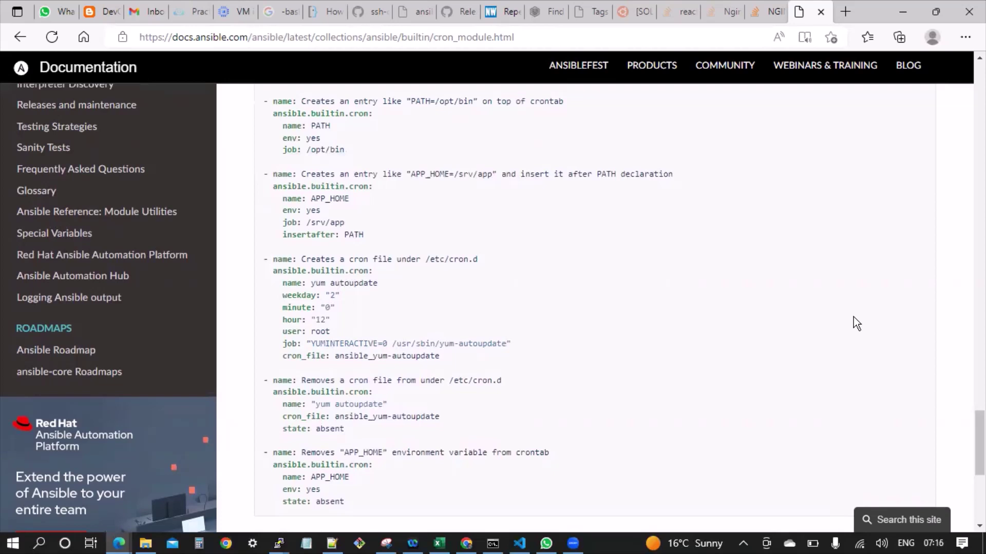
{"action": "scroll", "coordinate": [854, 323], "scroll_direction": "up", "scroll_amount": 2}
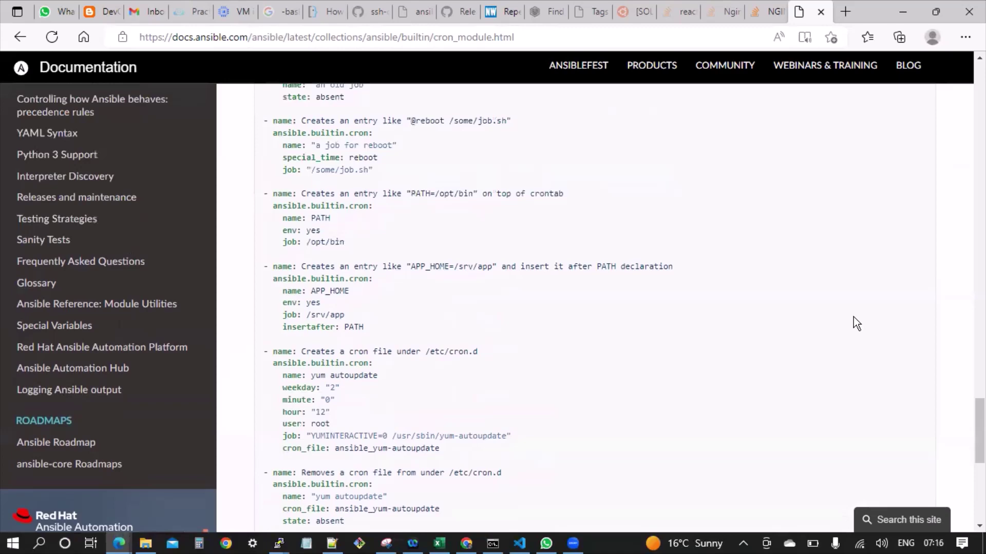
{"action": "scroll", "coordinate": [853, 324], "scroll_direction": "up", "scroll_amount": 1}
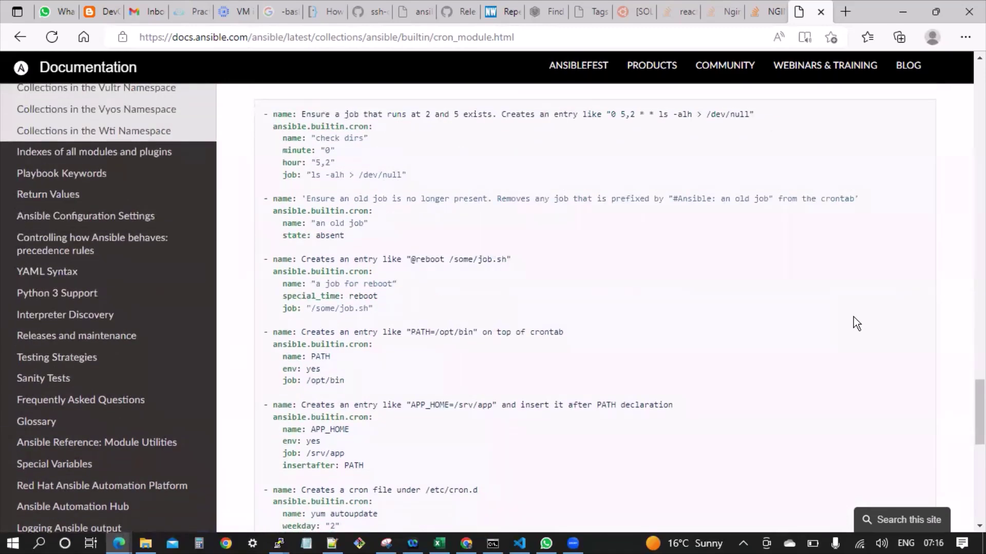
{"action": "scroll", "coordinate": [854, 317], "scroll_direction": "up", "scroll_amount": 1}
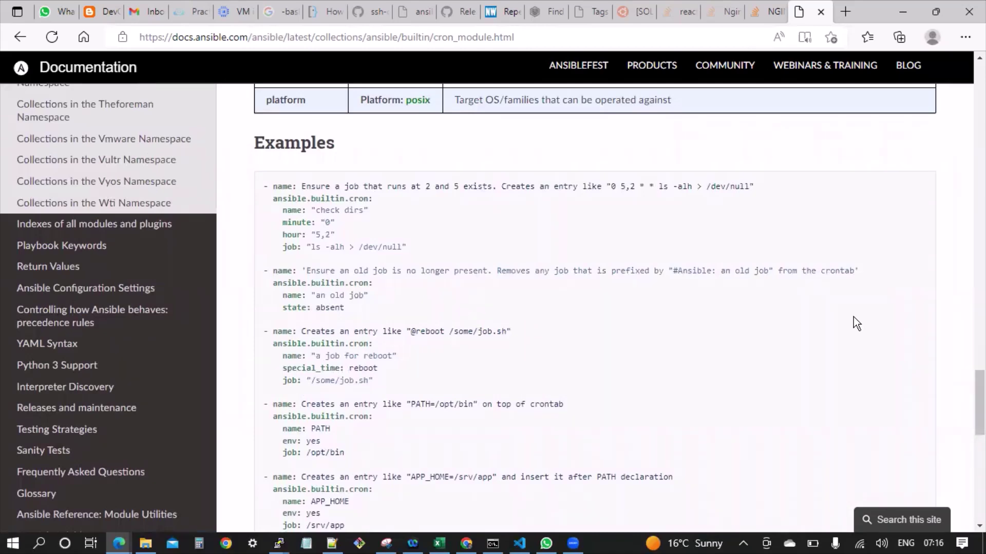
{"action": "scroll", "coordinate": [853, 316], "scroll_direction": "down", "scroll_amount": 1}
{"action": "scroll", "coordinate": [853, 317], "scroll_direction": "down", "scroll_amount": 1}
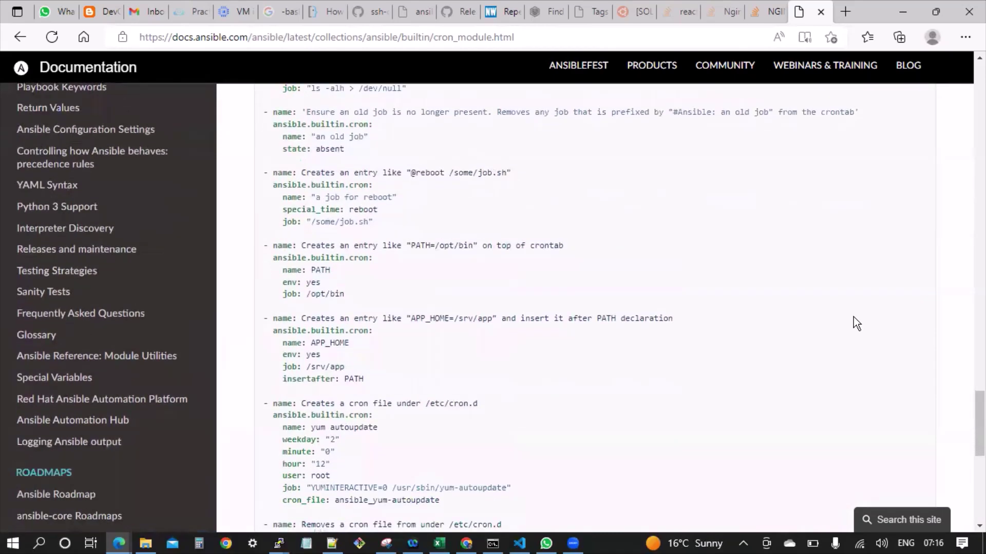
{"action": "scroll", "coordinate": [854, 316], "scroll_direction": "up", "scroll_amount": 1}
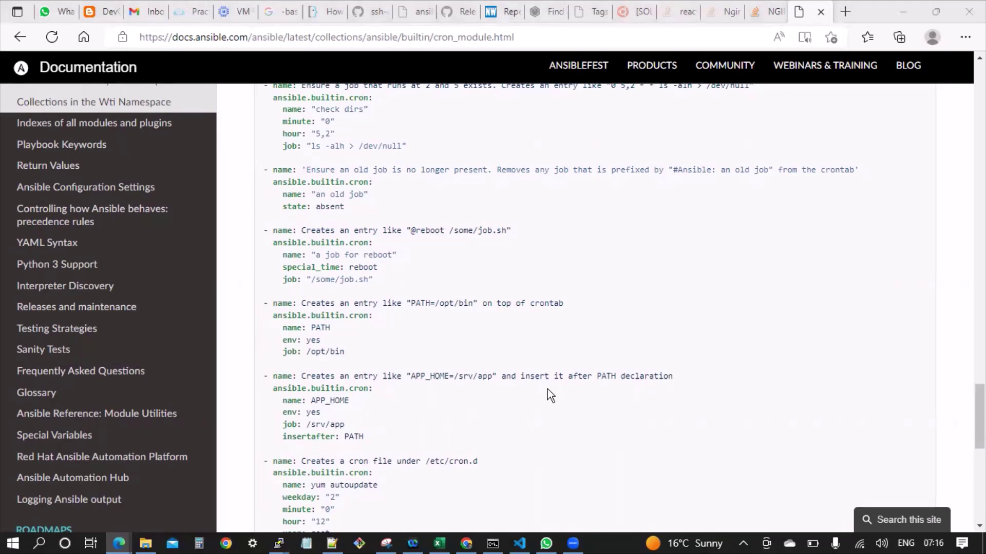
{"action": "key", "text": "alt+Tab"}
{"action": "key", "text": "alt+Tab"}
{"action": "type", "text": "cd /home/vagrant/ansible"}
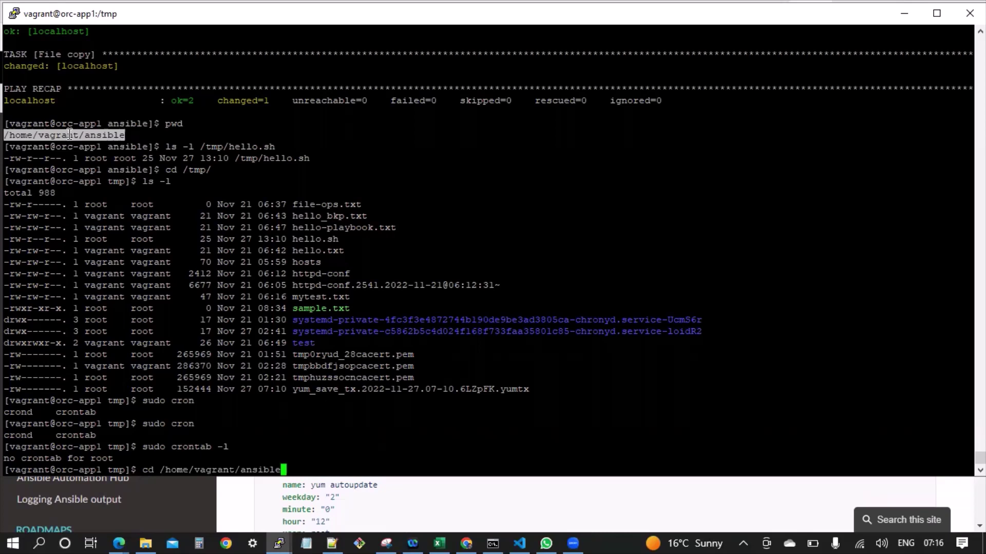
{"action": "key", "text": "Return"}
{"action": "key", "text": "Return"}
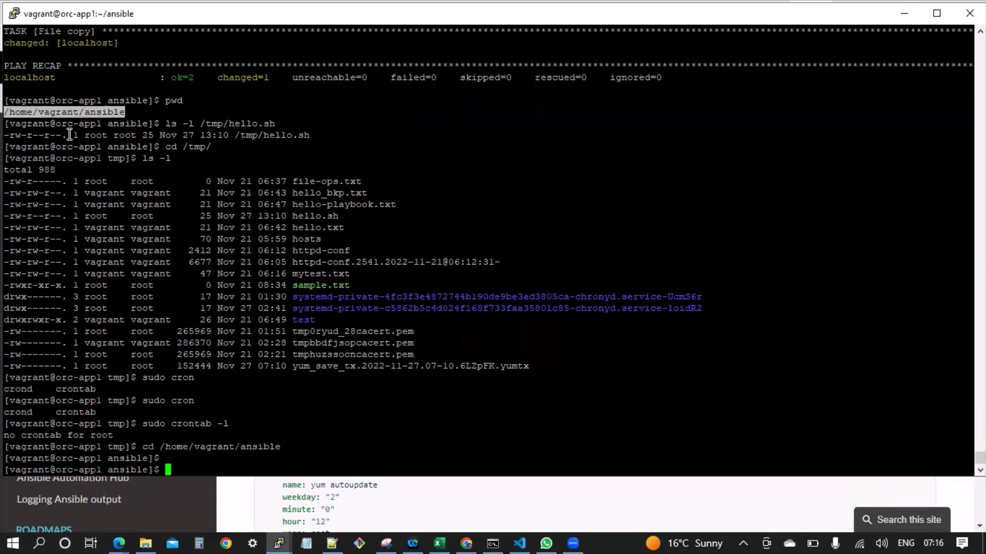
{"action": "type", "text": "vi cronjob.yml"}
Open cronjob.yml in vi with line numbers on, and start inserting at line 10
{"action": "key", "text": "Return"}
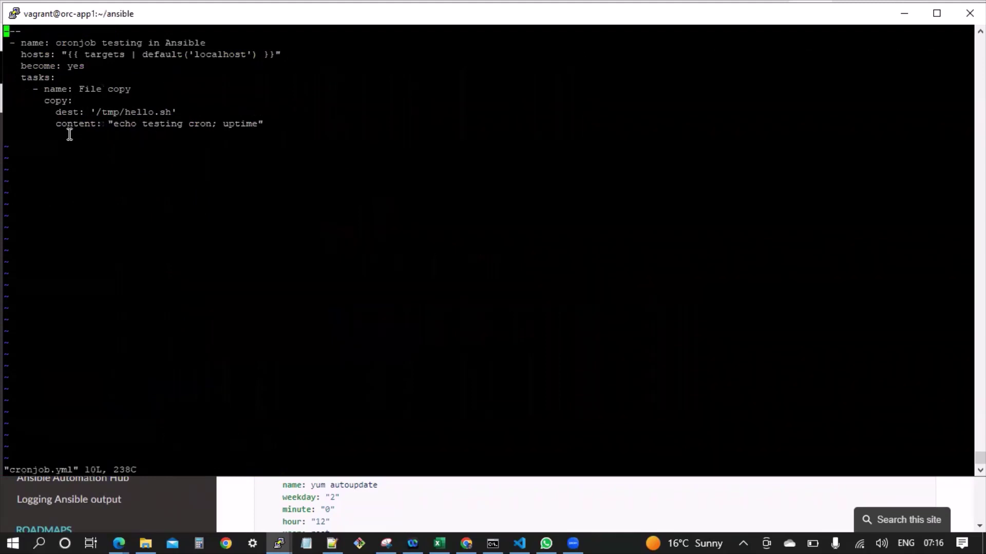
{"action": "type", "text": ":set nu"}
{"action": "key", "text": "Return"}
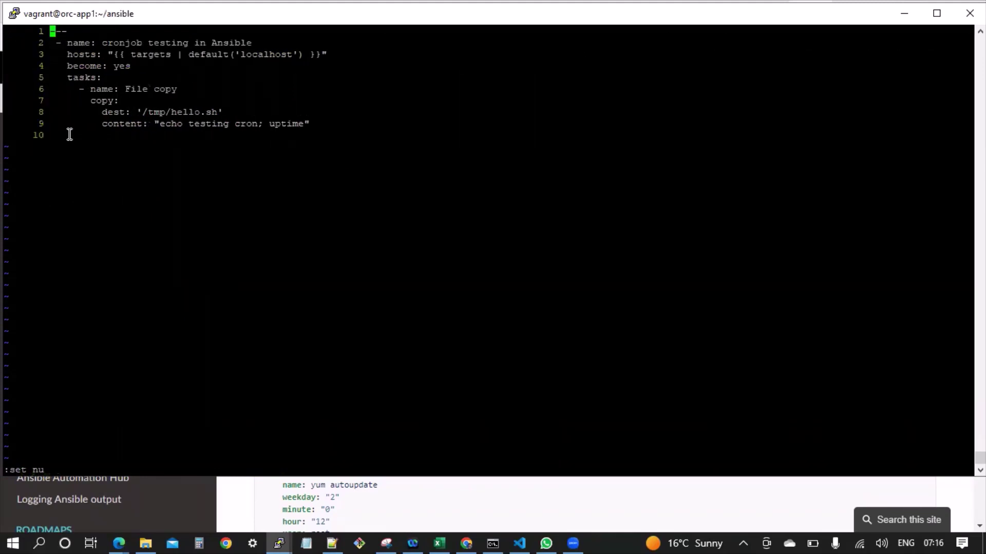
{"action": "type", "text": ":"}
{"action": "type", "text": "10"}
{"action": "key", "text": "Return"}
{"action": "key", "text": "Left"}
{"action": "key", "text": "Left"}
{"action": "key", "text": "Left"}
{"action": "key", "text": "Up"}
{"action": "key", "text": "i"}
Add the '- name: create cron job' task with cron: and the pasted name 'scheduling job executing hello.sh'
{"action": "key", "text": "Down"}
{"action": "type", "text": "-"}
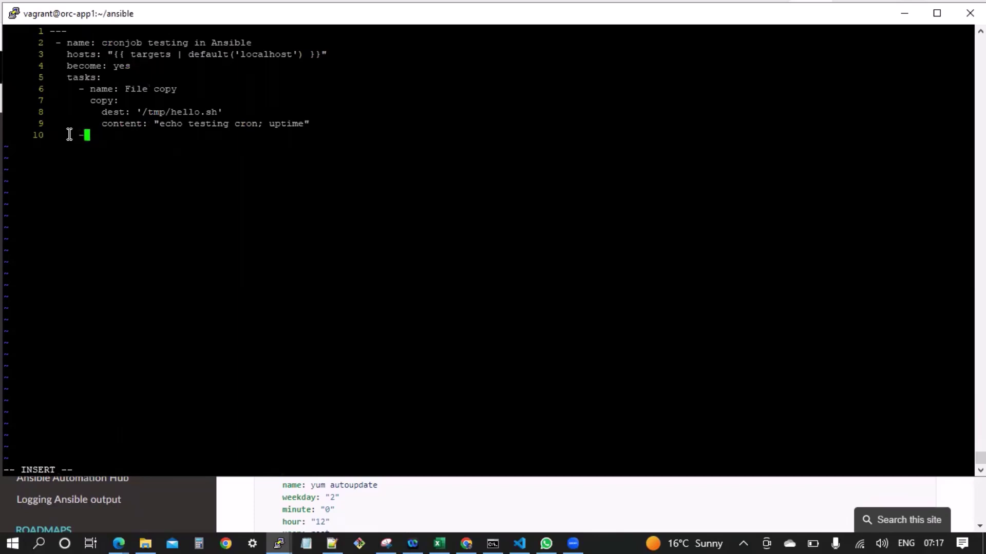
{"action": "type", "text": " name: create cron job"}
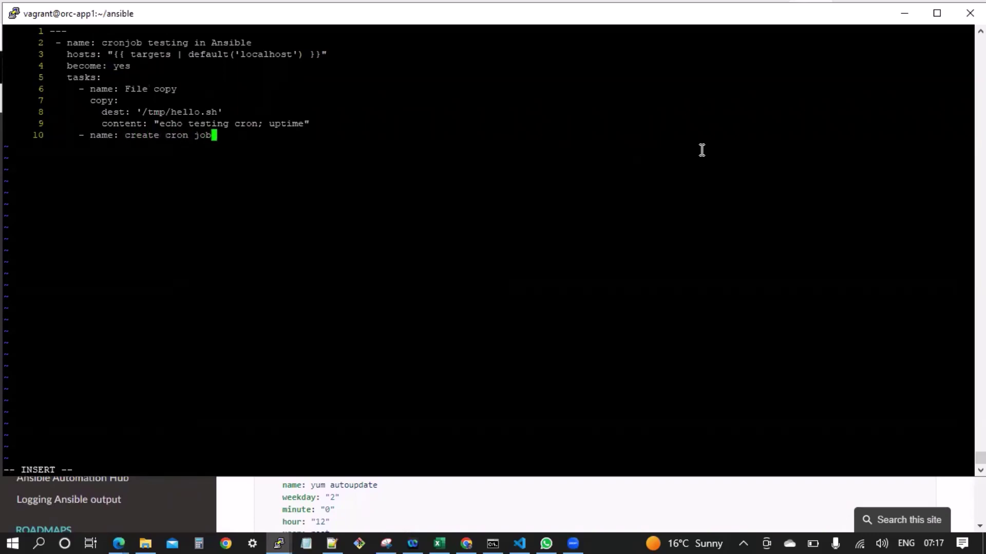
{"action": "key", "text": "Return"}
{"action": "type", "text": "us"}
{"action": "key", "text": "alt+Tab"}
{"action": "key", "text": "BackSpace"}
{"action": "key", "text": "BackSpace"}
{"action": "type", "text": "cron"}
{"action": "type", "text": ":"}
{"action": "key", "text": "Return"}
{"action": "right_click", "coordinate": [614, 183]}
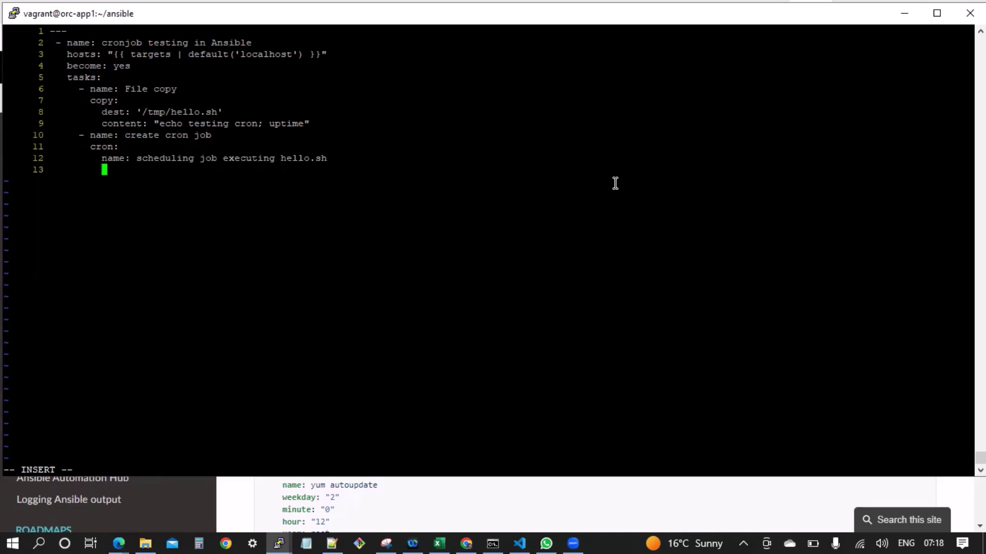
Scroll the cron module documentation to its Examples section, briefly glancing at the playbook
{"action": "key", "text": "alt+Tab"}
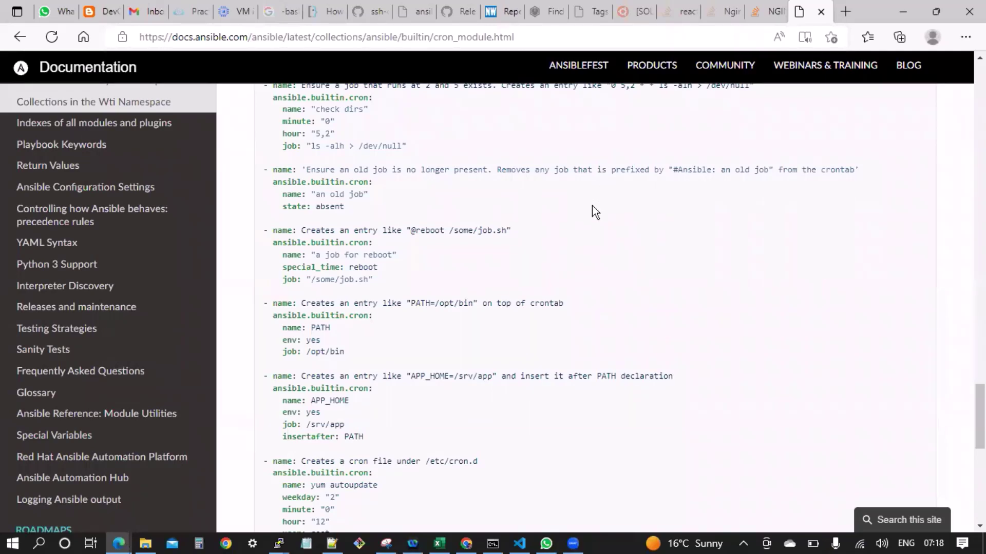
{"action": "scroll", "coordinate": [592, 207], "scroll_direction": "up", "scroll_amount": 2}
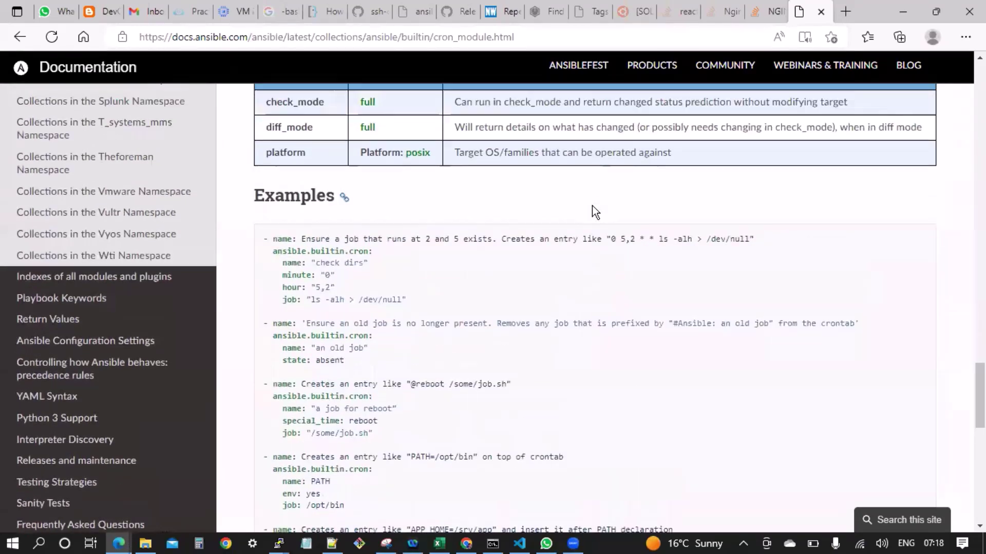
{"action": "scroll", "coordinate": [593, 206], "scroll_direction": "down", "scroll_amount": 2}
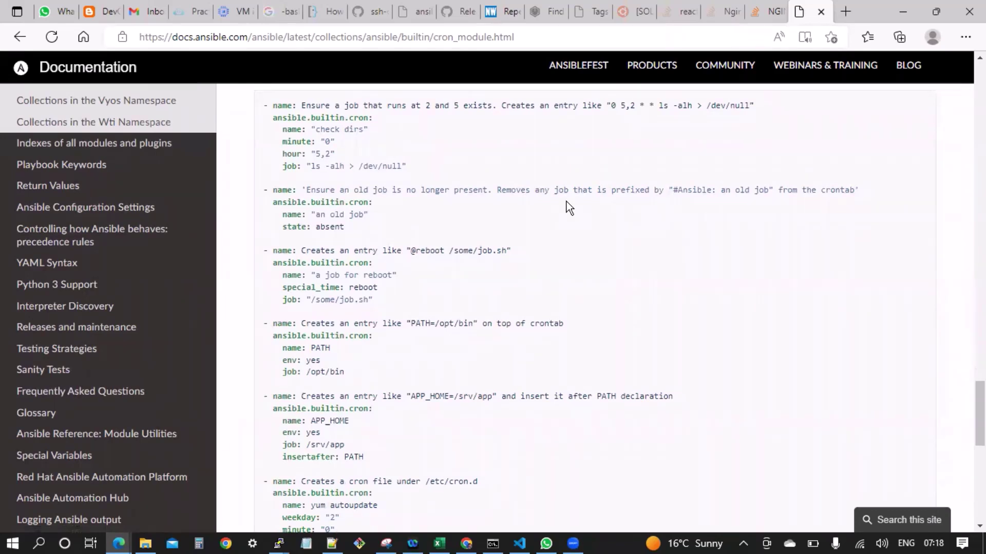
{"action": "key", "text": "alt+Tab"}
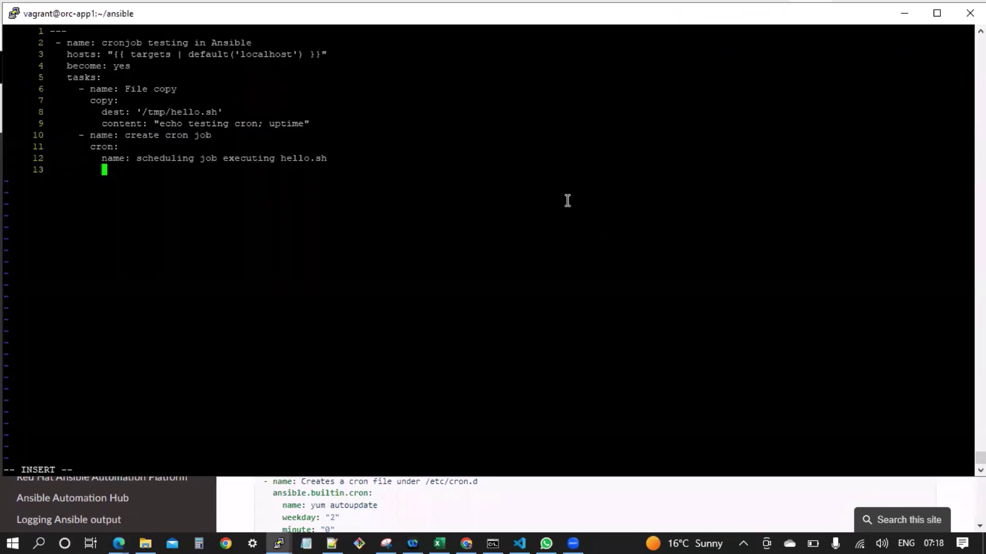
{"action": "key", "text": "alt+Tab"}
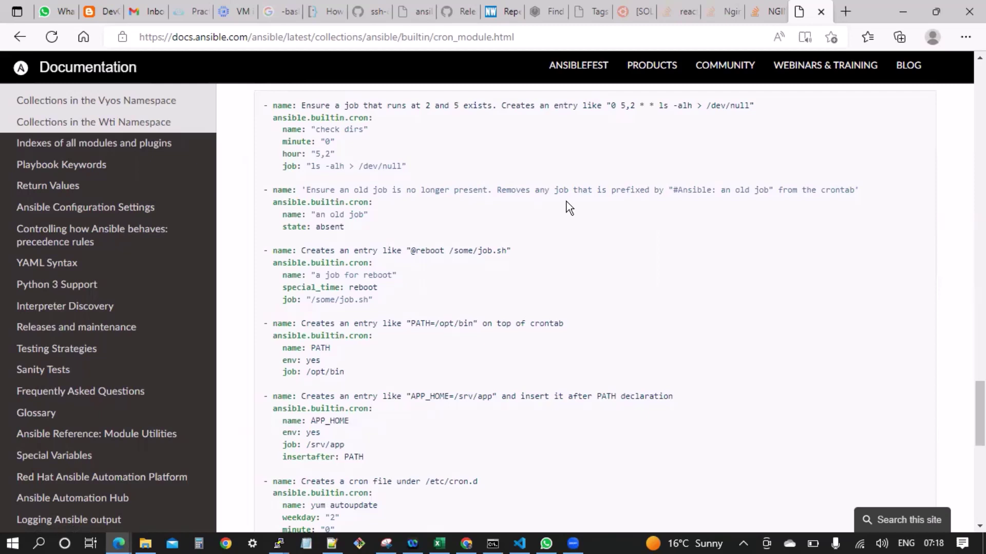
Quote the minute value as "0" and start a new line for the hour
{"action": "key", "text": "alt+Tab"}
{"action": "type", "text": "minu"}
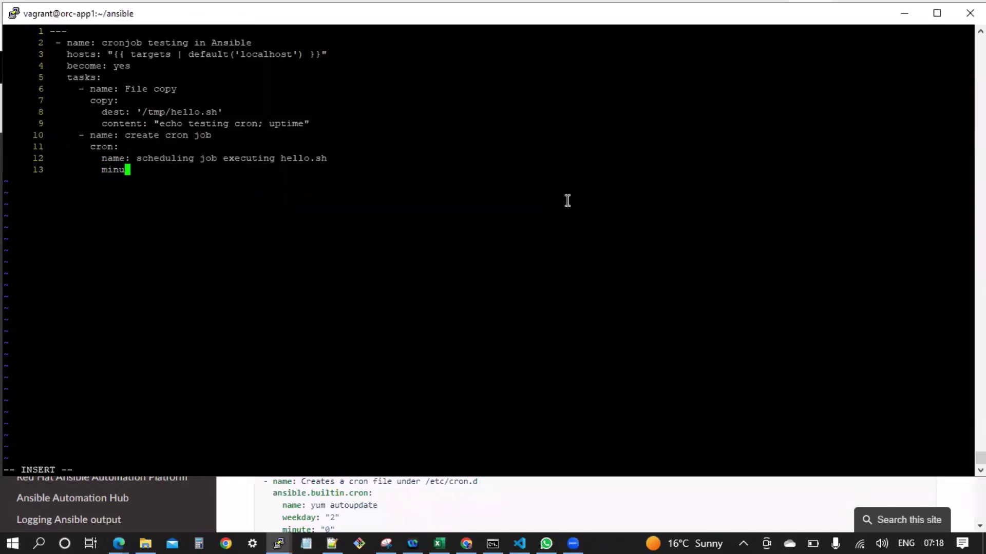
{"action": "type", "text": "te:"}
{"action": "type", "text": " 0"}
{"action": "key", "text": "Left"}
{"action": "type", "text": "\""}
{"action": "key", "text": "Right"}
{"action": "type", "text": "\""}
{"action": "key", "text": "Return"}
{"action": "type", "text": "hour"}
{"action": "type", "text": "s"}
Correct 'hours' to hour with value "*" and remove the stray spaces
{"action": "key", "text": "alt+Tab"}
{"action": "key", "text": "alt+Tab"}
{"action": "type", "text": ": "}
{"action": "type", "text": "\""}
{"action": "key", "text": "Left"}
{"action": "key", "text": "Left"}
{"action": "key", "text": "Left"}
{"action": "key", "text": "BackSpace"}
{"action": "key", "text": "Right"}
{"action": "key", "text": "Right"}
{"action": "key", "text": "Right"}
{"action": "key", "text": "BackSpace"}
{"action": "key", "text": "BackSpace"}
{"action": "key", "text": "BackSpace"}
{"action": "type", "text": "*"}
{"action": "type", "text": "\""}
Add day: "*" on line 15 and erase the mistyped 'jpo' on line 16
{"action": "key", "text": "Up"}
{"action": "key", "text": "Down"}
{"action": "key", "text": "Return"}
{"action": "type", "text": "day"}
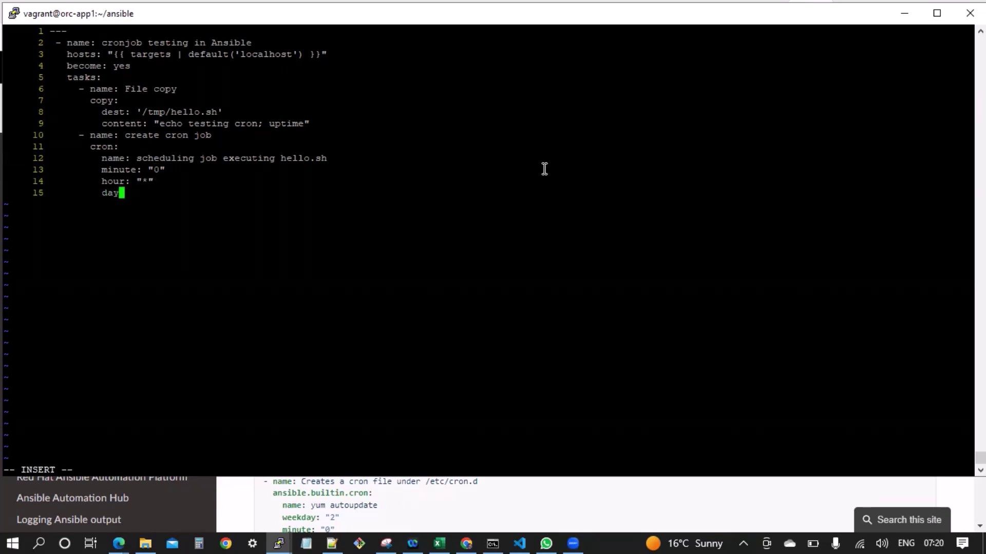
{"action": "type", "text": ": "}
{"action": "type", "text": " \"*\""}
{"action": "key", "text": "Return"}
{"action": "type", "text": "jpo"}
{"action": "key", "text": "BackSpace"}
{"action": "key", "text": "BackSpace"}
{"action": "key", "text": "BackSpace"}
{"action": "key", "text": "alt+Tab"}
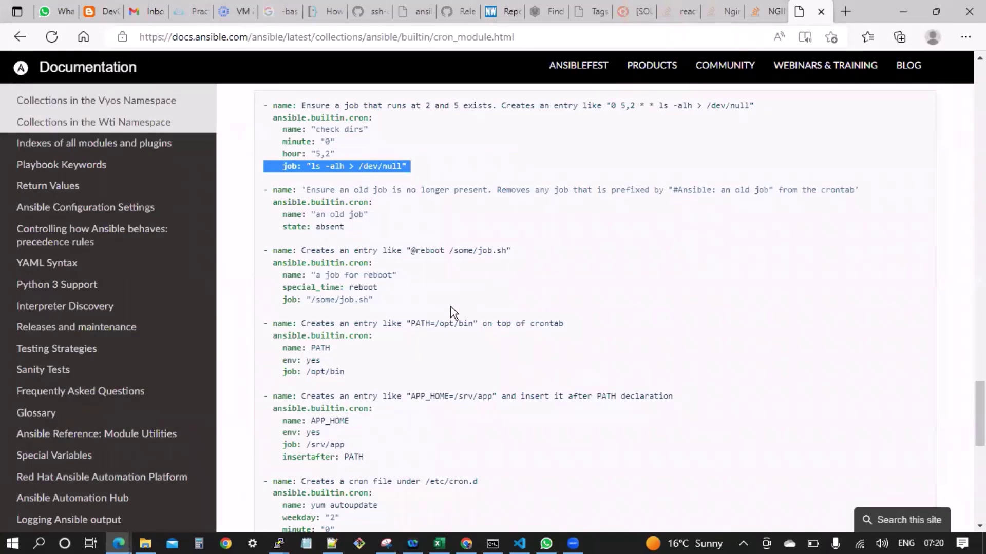
{"action": "scroll", "coordinate": [450, 308], "scroll_direction": "down", "scroll_amount": 2}
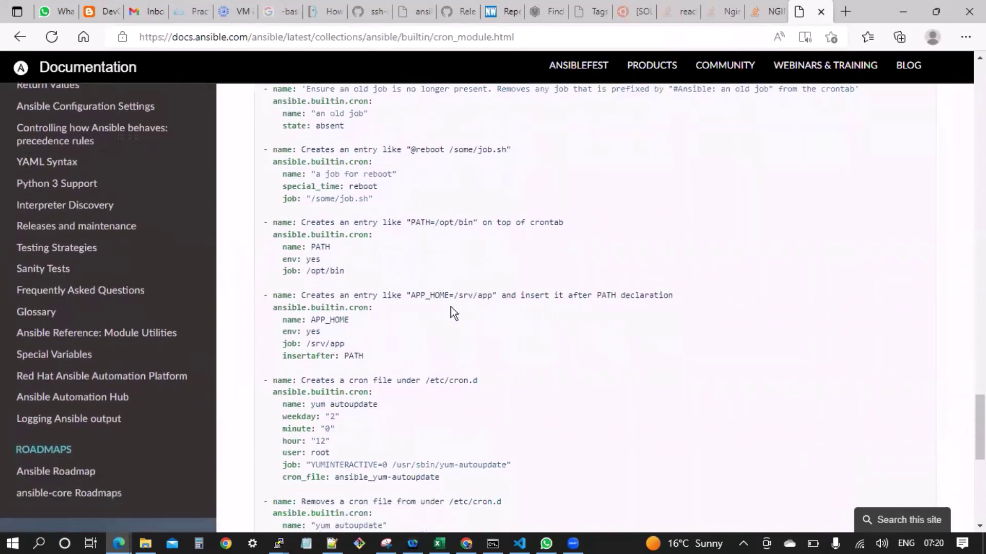
{"action": "scroll", "coordinate": [451, 307], "scroll_direction": "down", "scroll_amount": 3}
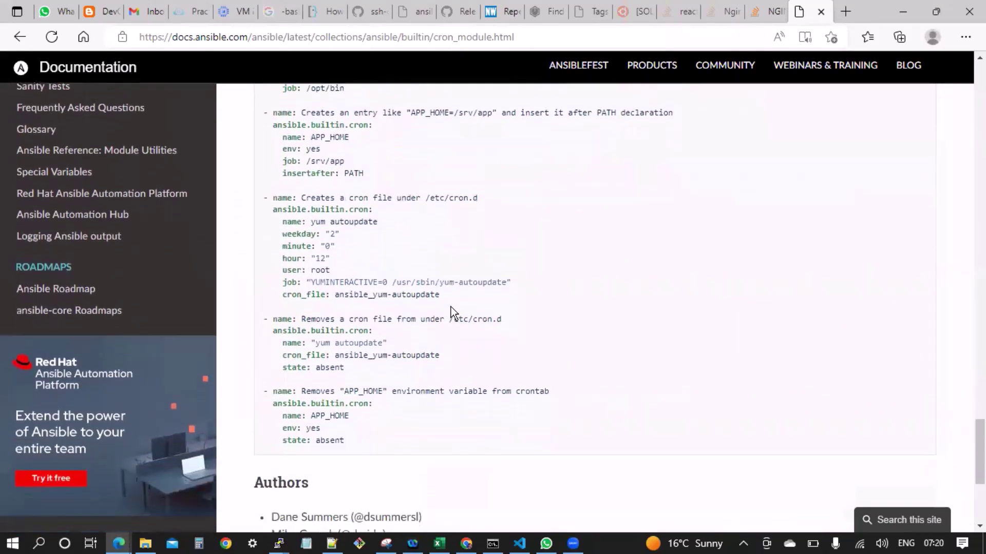
{"action": "key", "text": "ctrl+f"}
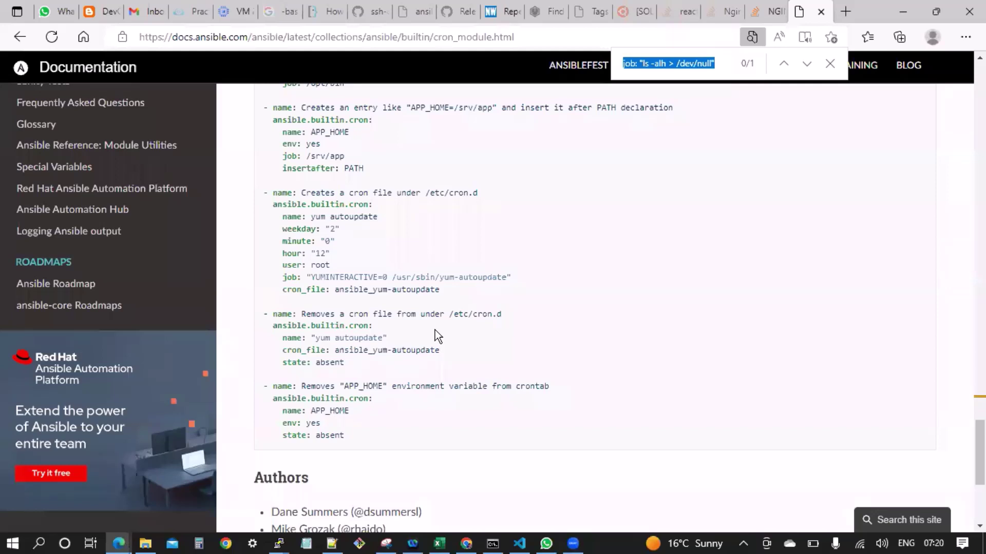
{"action": "type", "text": "day"}
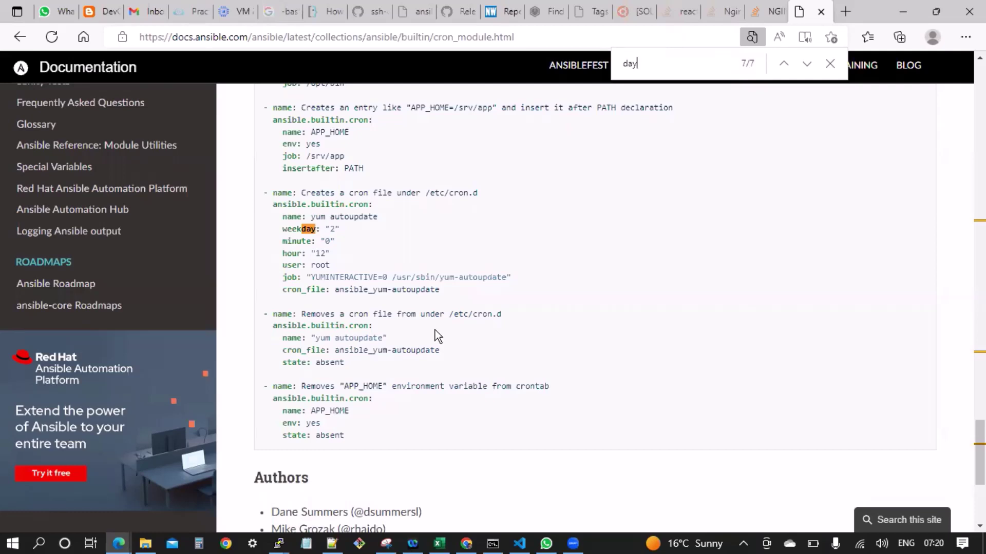
{"action": "key", "text": "Escape"}
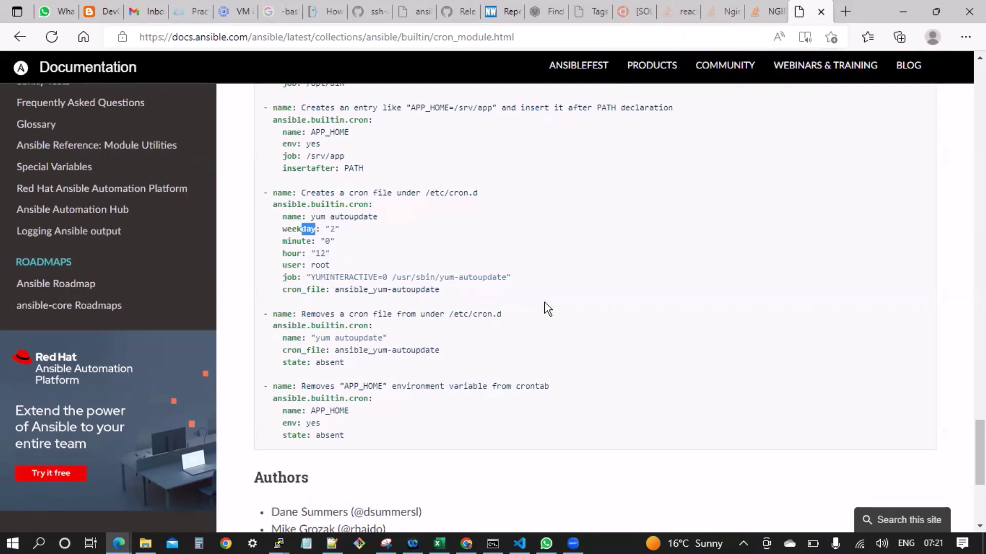
{"action": "scroll", "coordinate": [585, 304], "scroll_direction": "up", "scroll_amount": 1}
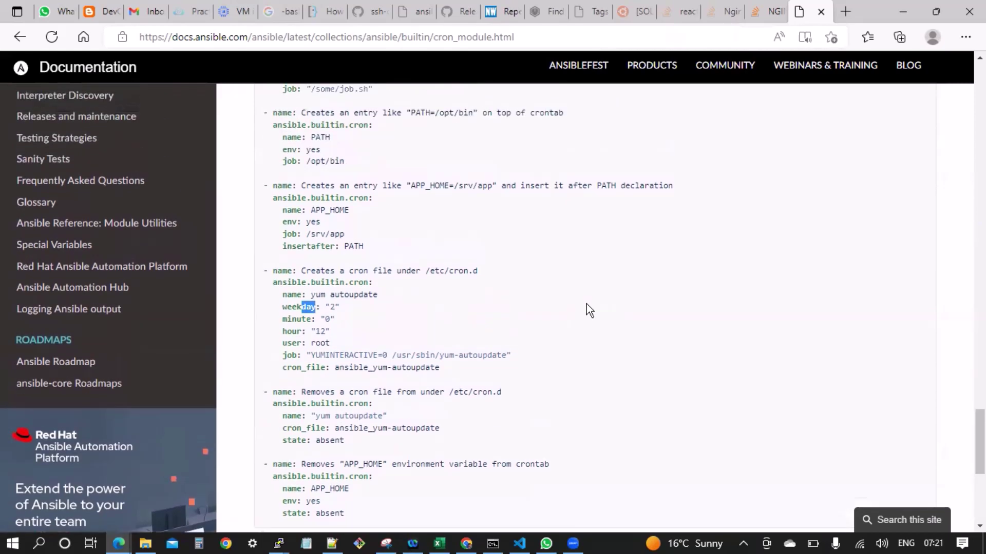
{"action": "scroll", "coordinate": [586, 310], "scroll_direction": "up", "scroll_amount": 1}
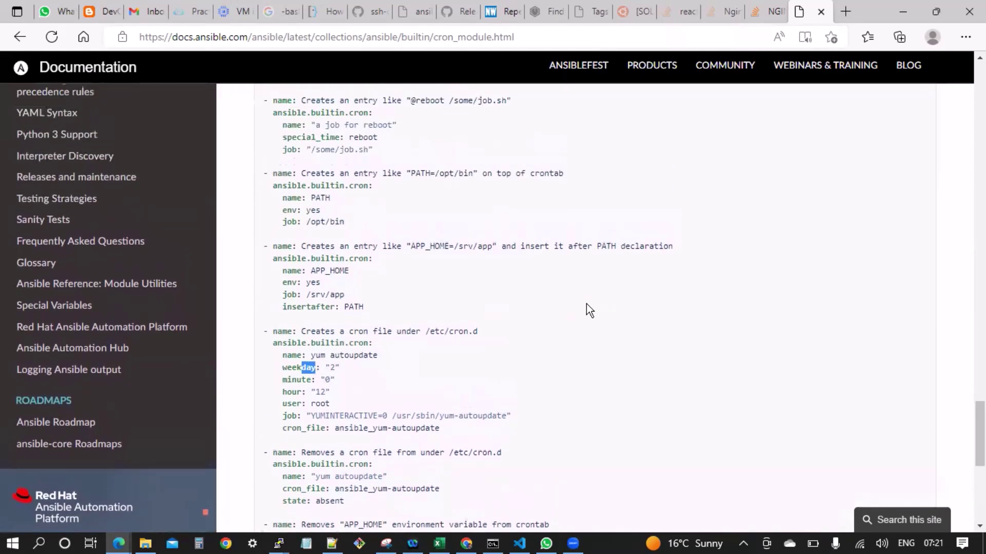
{"action": "scroll", "coordinate": [587, 309], "scroll_direction": "up", "scroll_amount": 1}
{"action": "scroll", "coordinate": [586, 309], "scroll_direction": "up", "scroll_amount": 1}
{"action": "scroll", "coordinate": [586, 310], "scroll_direction": "up", "scroll_amount": 1}
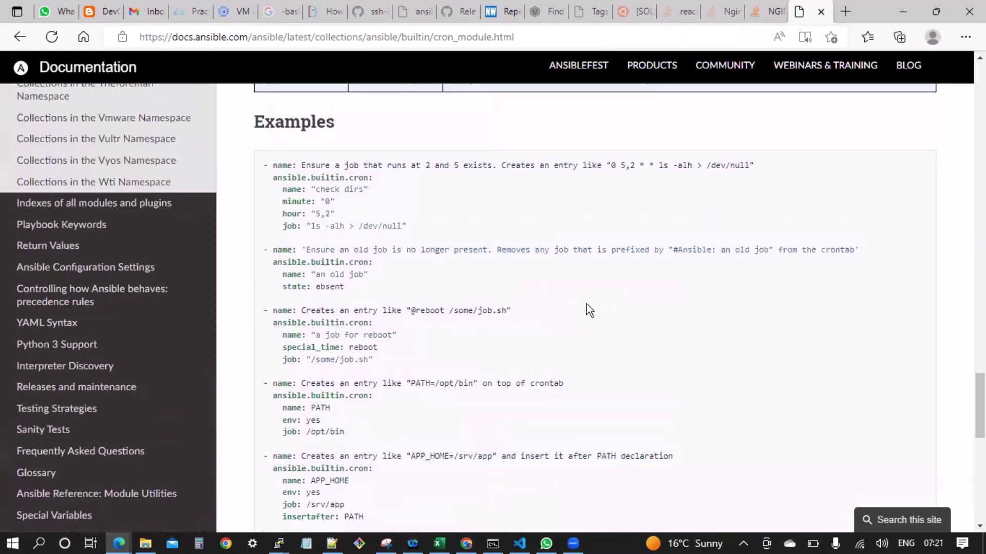
{"action": "scroll", "coordinate": [586, 309], "scroll_direction": "down", "scroll_amount": 1}
{"action": "key", "text": "alt+Tab"}
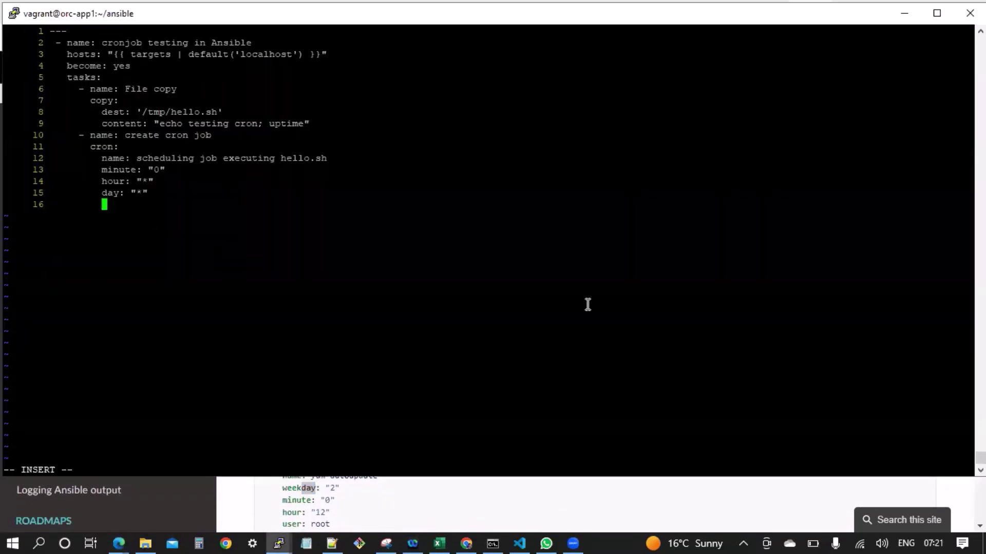
{"action": "type", "text": "jo"}
{"action": "type", "text": "b"}
{"action": "type", "text": ":"}
Add month: "*" and user: root on lines 16–17, then start line 18
{"action": "key", "text": "BackSpace"}
{"action": "key", "text": "BackSpace"}
{"action": "key", "text": "BackSpace"}
{"action": "key", "text": "BackSpace"}
{"action": "type", "text": "m"}
{"action": "type", "text": "onth"}
{"action": "type", "text": ": \""}
{"action": "type", "text": "*\""}
{"action": "key", "text": "Return"}
{"action": "type", "text": "user"}
{"action": "key", "text": "BackSpace"}
{"action": "type", "text": ": "}
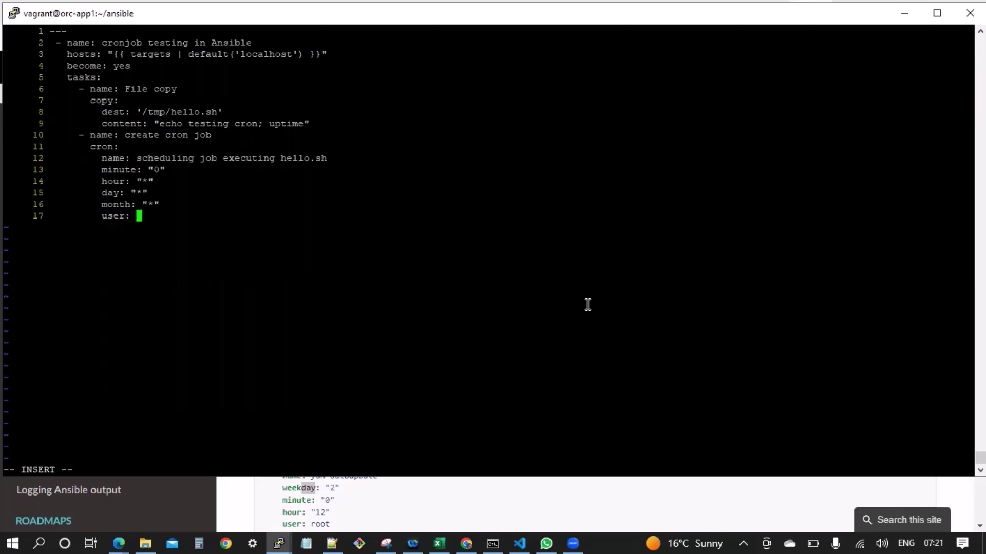
{"action": "type", "text": "root"}
{"action": "key", "text": "Return"}
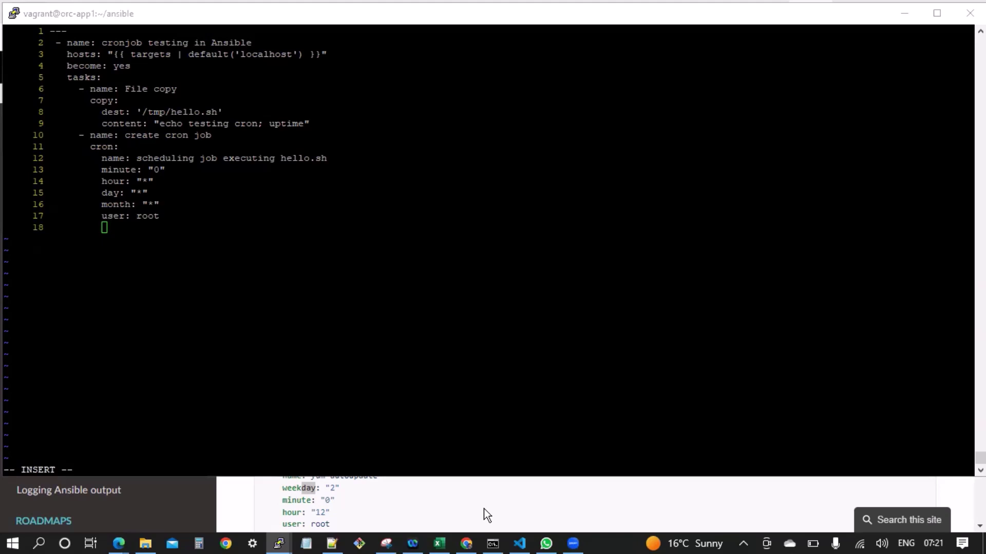
Write job: "/tmp/hello.sh" on line 18, copying the path from line 8
{"action": "left_click", "coordinate": [221, 251]}
{"action": "type", "text": "job"}
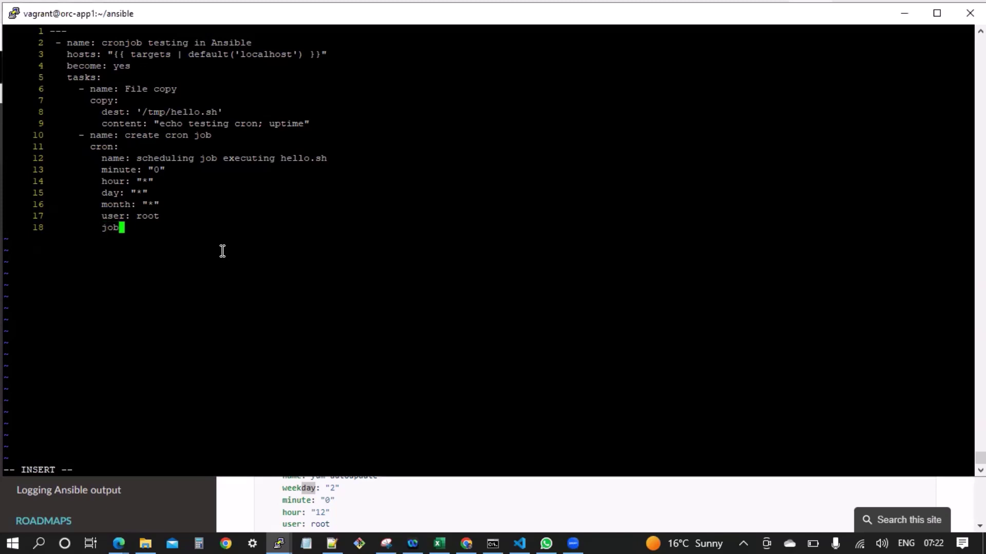
{"action": "type", "text": ":"}
{"action": "double_click", "coordinate": [169, 110]}
{"action": "type", "text": "\""}
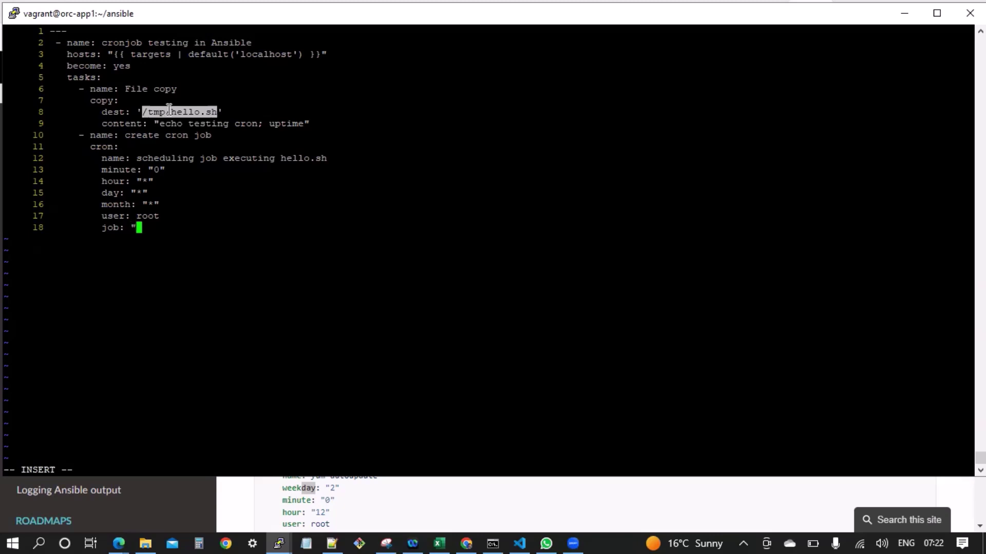
{"action": "right_click", "coordinate": [169, 110]}
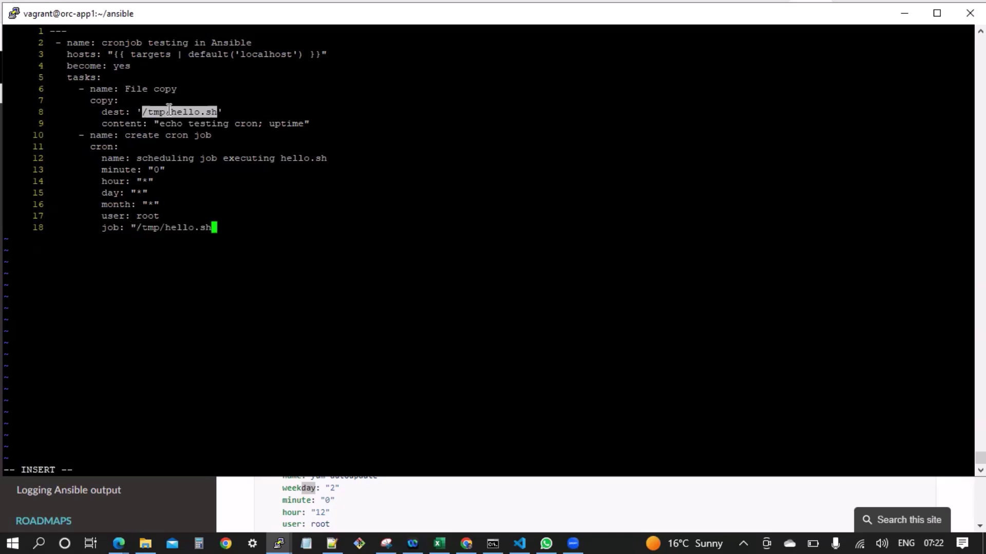
{"action": "type", "text": "\""}
{"action": "left_click", "coordinate": [217, 170]}
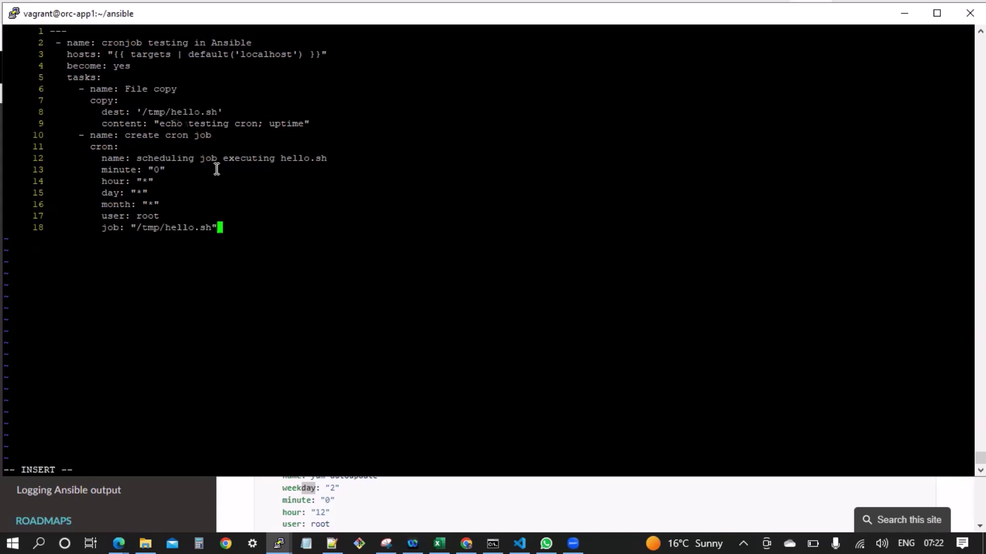
Save cronjob.yml with :x and run 'ansible-playbook cronjob.yml'
{"action": "key", "text": "Return"}
{"action": "key", "text": "Escape"}
{"action": "type", "text": ":"}
{"action": "type", "text": "x"}
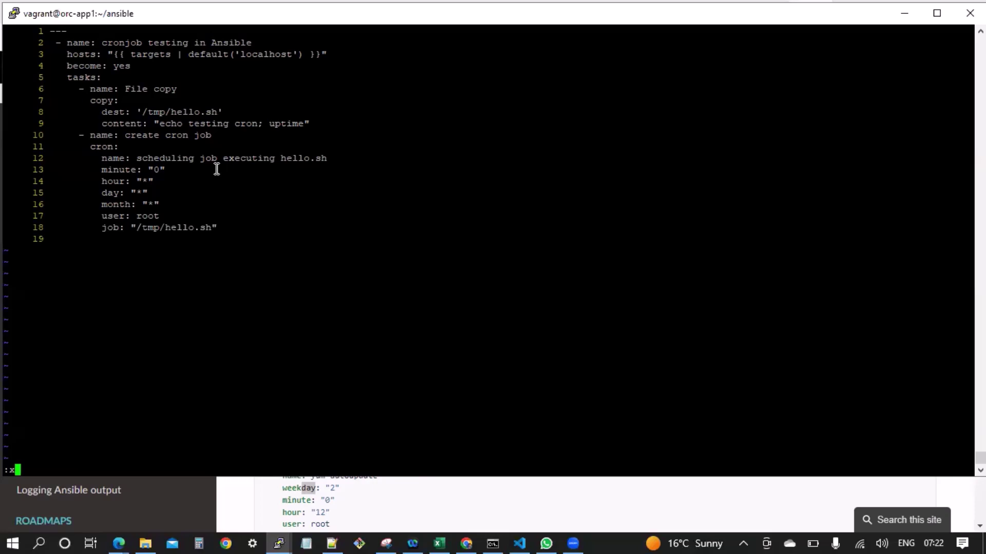
{"action": "key", "text": "Return"}
{"action": "type", "text": "a"}
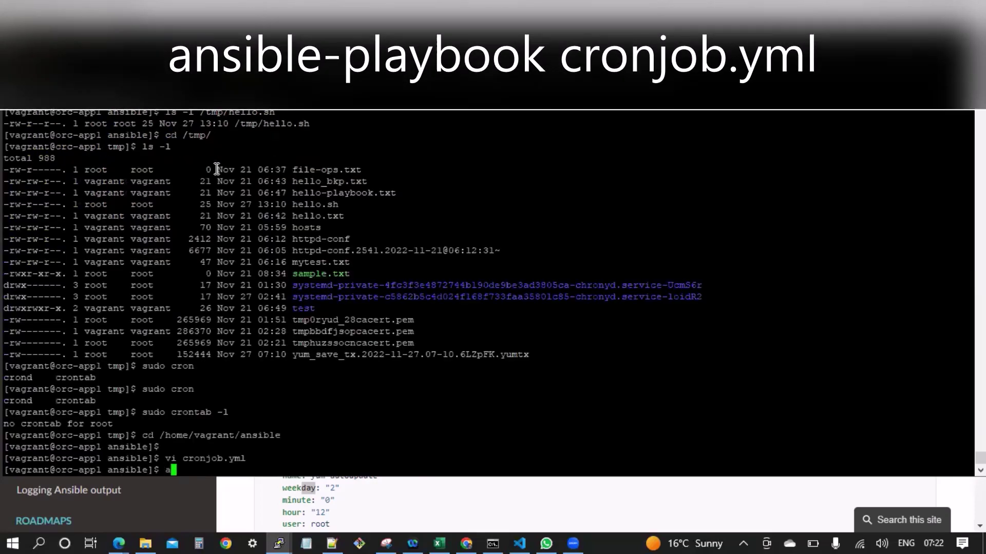
{"action": "type", "text": "nsible-pla"}
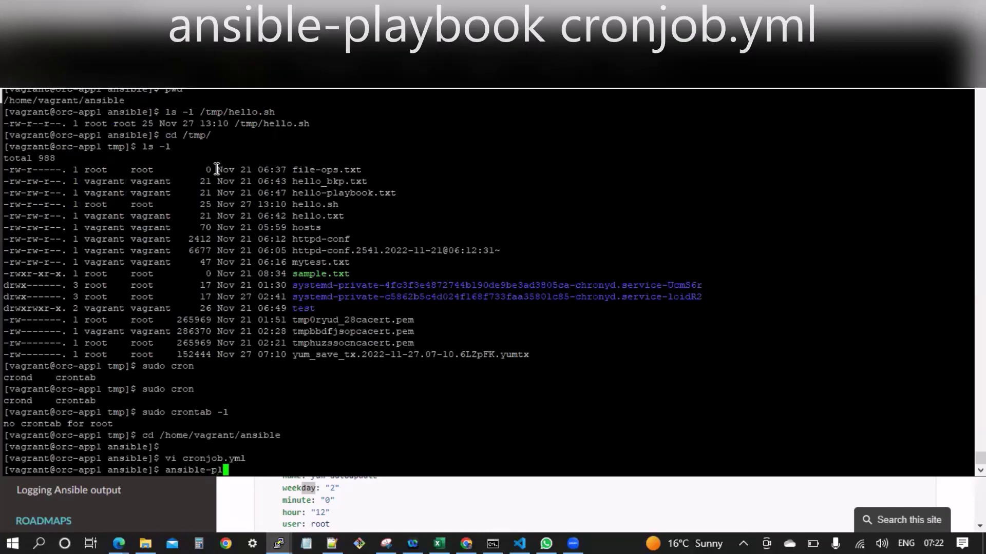
{"action": "type", "text": "ybook c"}
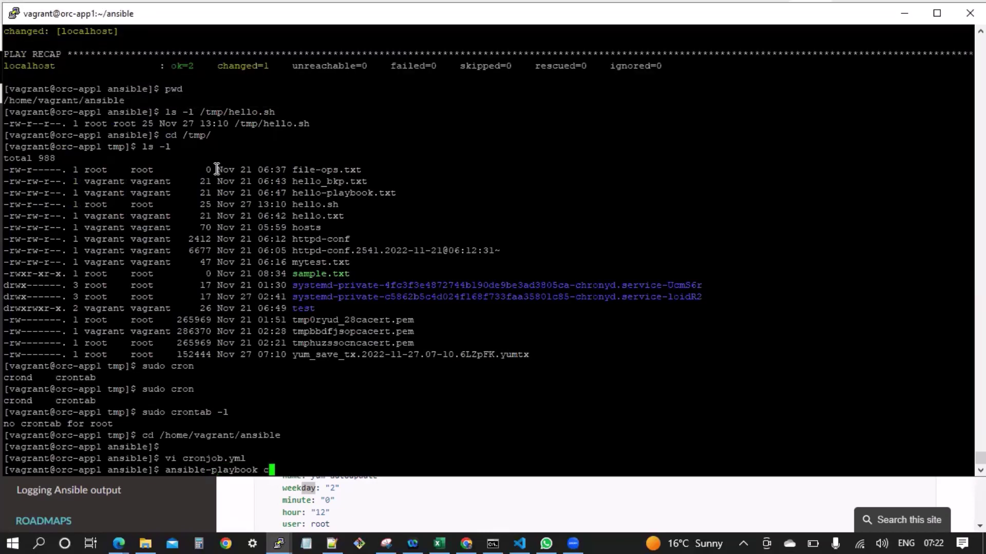
{"action": "type", "text": "ronjob.yml"}
{"action": "key", "text": "Return"}
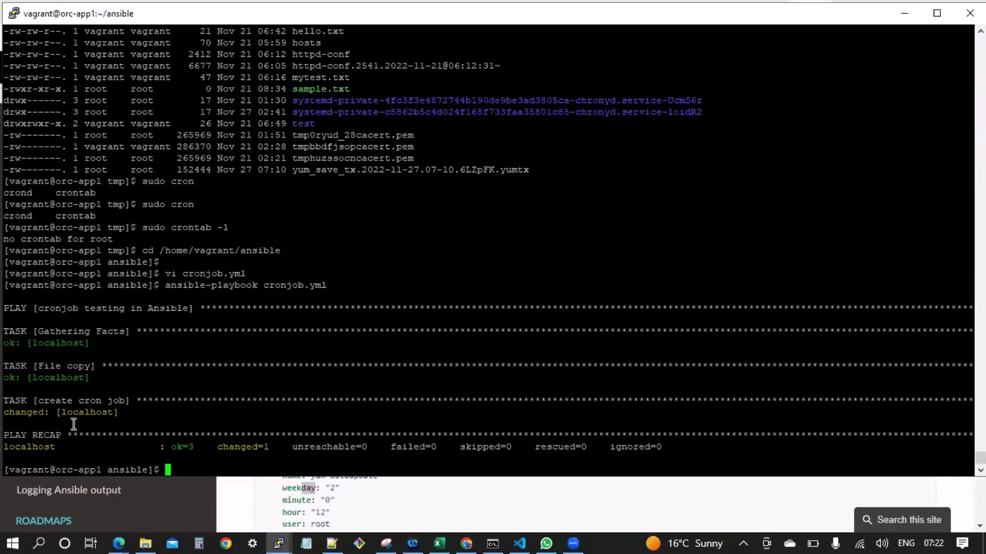
{"action": "type", "text": "sudo"}
{"action": "type", "text": " cr"}
Clear the partially typed command and change into the /tmp directory
{"action": "key", "text": "BackSpace"}
{"action": "key", "text": "BackSpace"}
{"action": "key", "text": "BackSpace"}
{"action": "key", "text": "BackSpace"}
{"action": "key", "text": "BackSpace"}
{"action": "key", "text": "BackSpace"}
{"action": "key", "text": "BackSpace"}
{"action": "type", "text": "cd /tm"}
{"action": "type", "text": "p"}
{"action": "key", "text": "Return"}
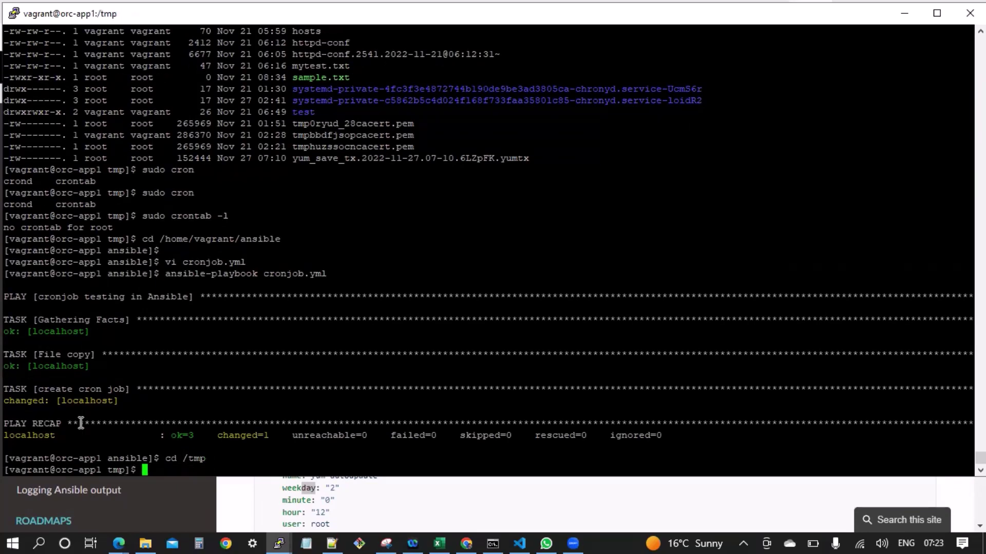
{"action": "type", "text": "sudo "}
{"action": "type", "text": "cr"}
List root's crontab with 'sudo crontab -l', showing the hourly /tmp/hello.sh job
{"action": "key", "text": "Tab"}
{"action": "key", "text": "Tab"}
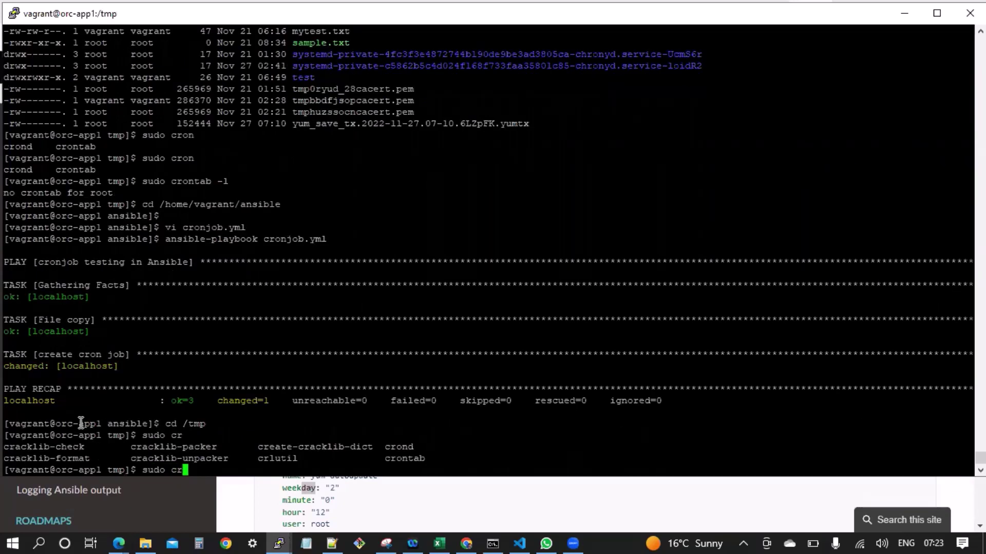
{"action": "key", "text": "BackSpace"}
{"action": "key", "text": "BackSpace"}
{"action": "key", "text": "BackSpace"}
{"action": "key", "text": "BackSpace"}
{"action": "type", "text": "sudo cront"}
{"action": "key", "text": "Tab"}
{"action": "type", "text": "-"}
{"action": "type", "text": "l"}
{"action": "key", "text": "Return"}
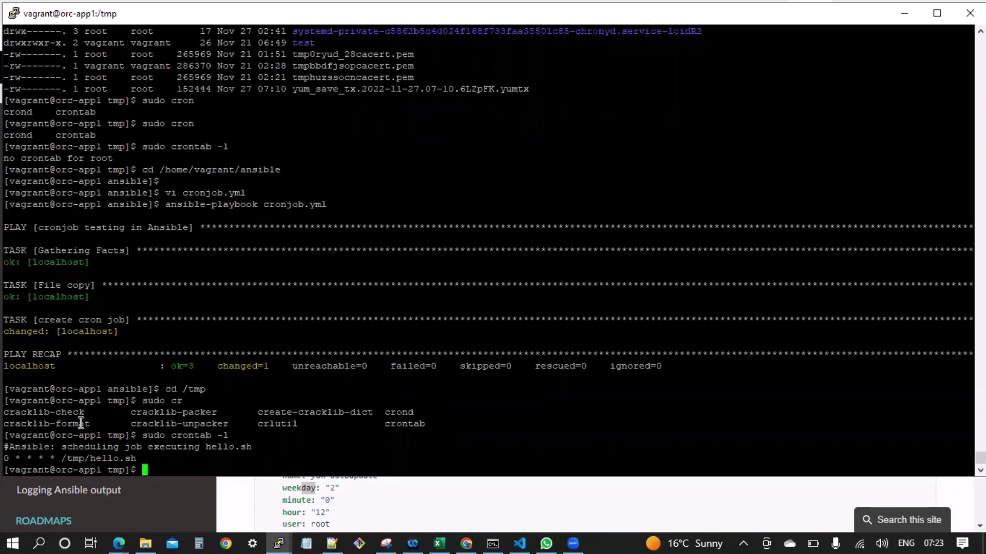